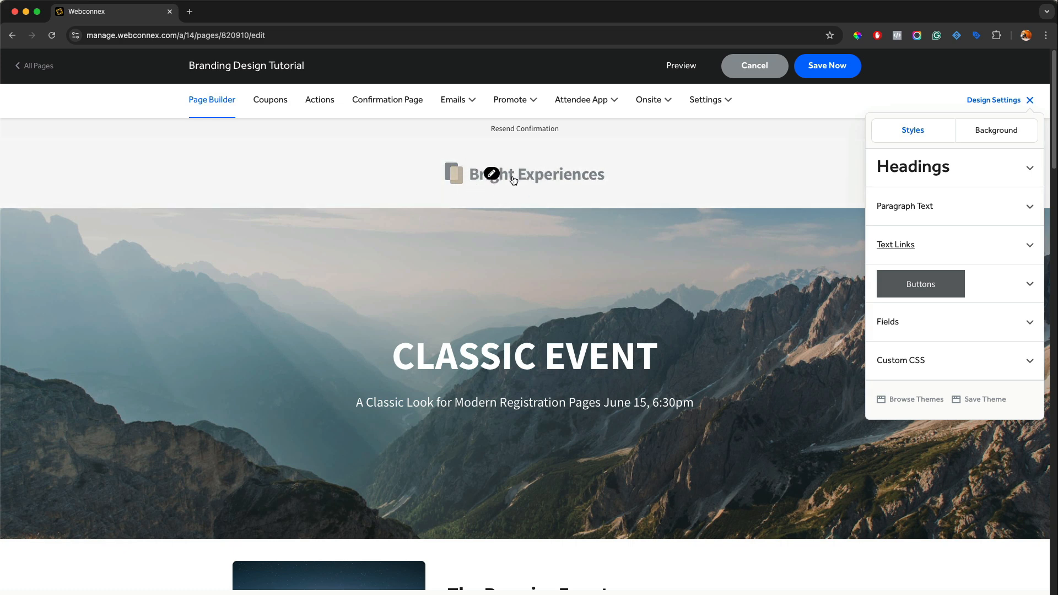
Open the page header's settings, switch the header off and back on, and close the header image preview
click(496, 177)
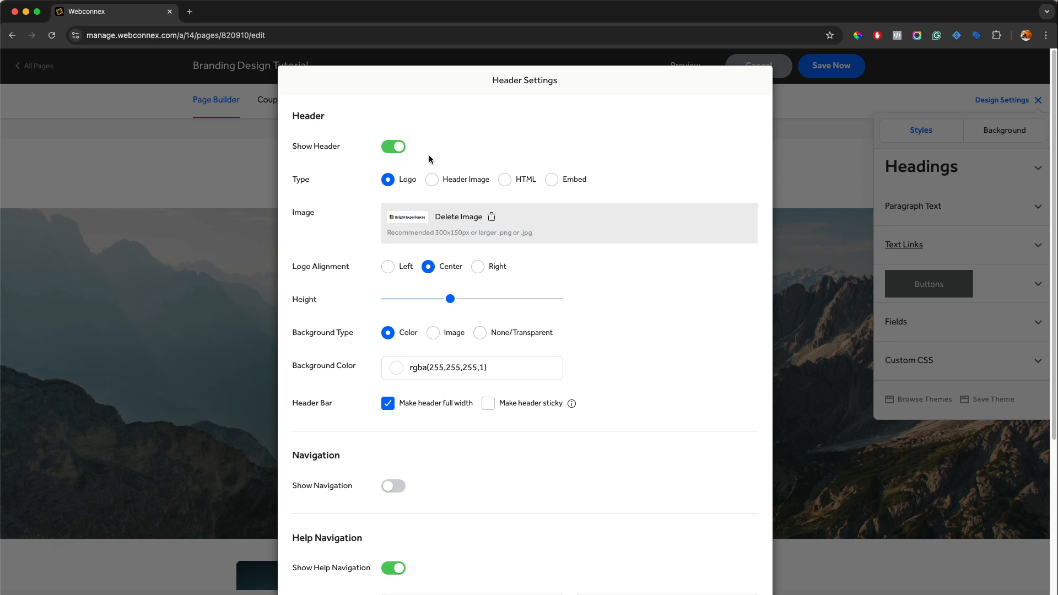
click(396, 147)
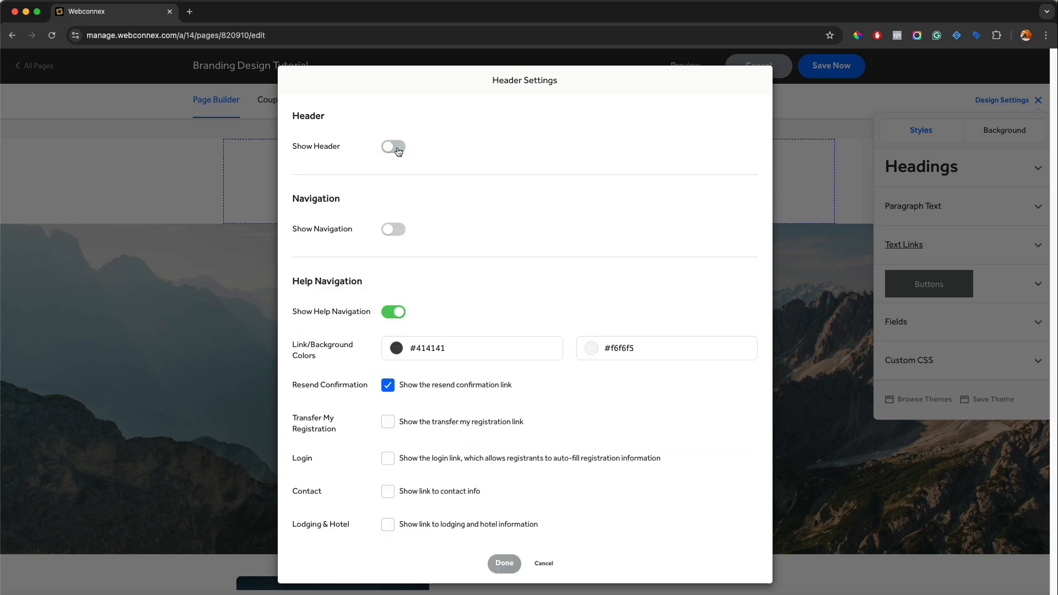
click(397, 149)
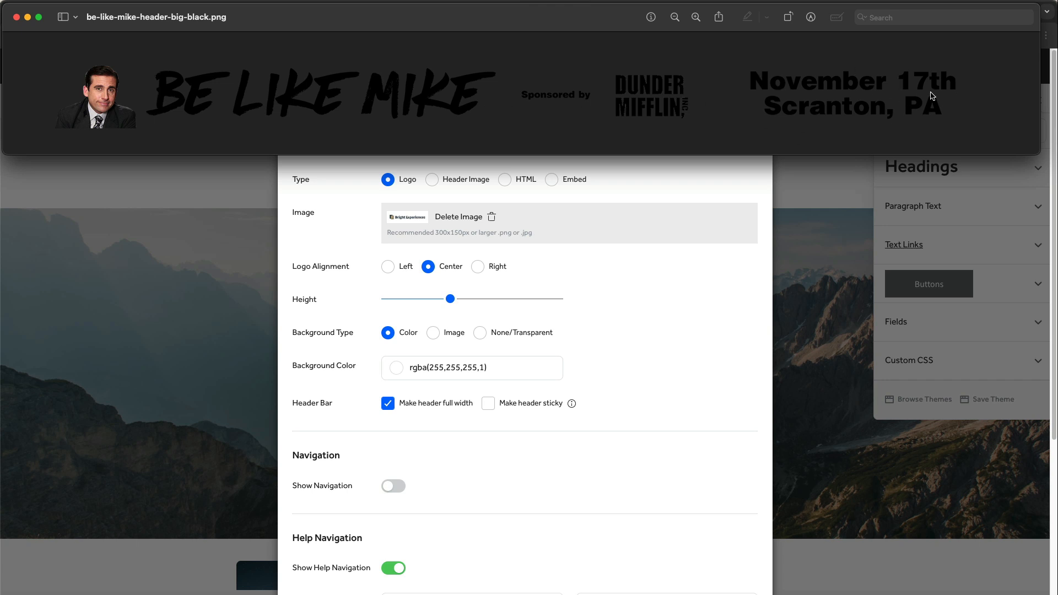
click(16, 18)
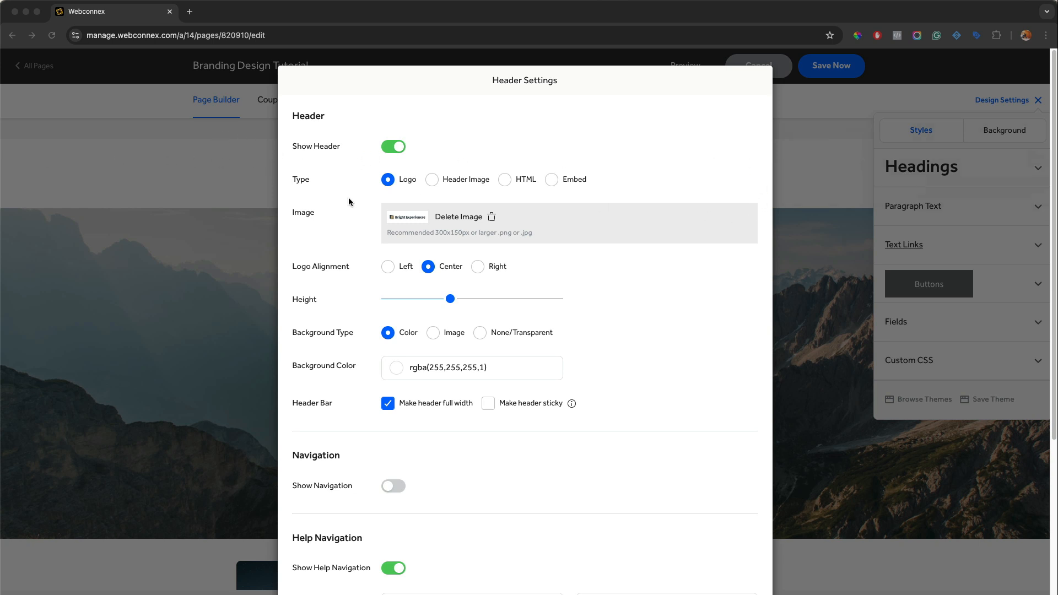
Try the right alignment for the header logo, and set its alignment to Left
click(388, 266)
click(387, 266)
click(485, 271)
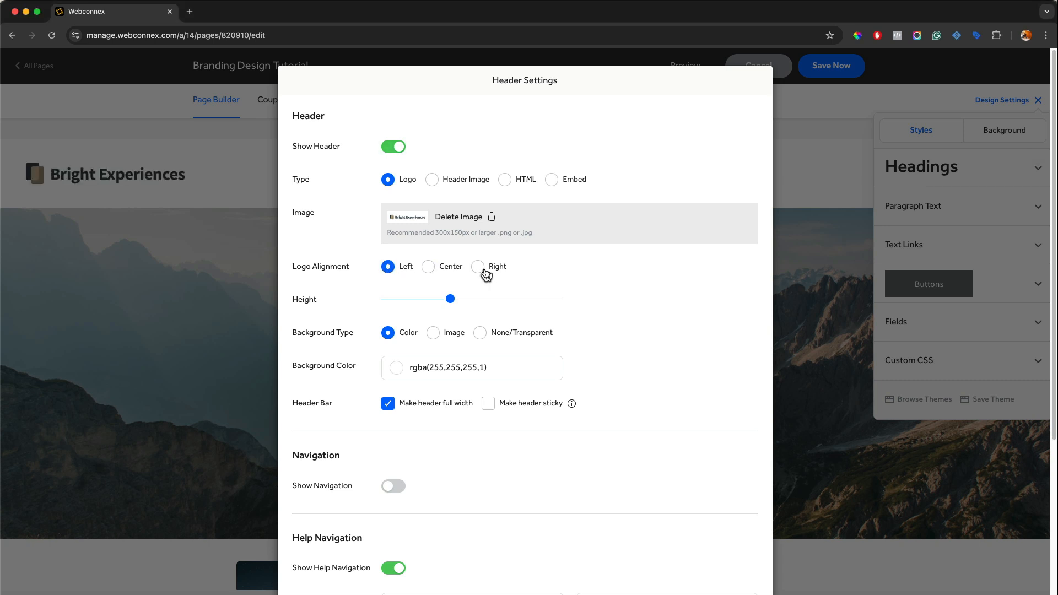
click(387, 267)
Try the HTML and Embed header types, and return the header type to Logo
click(513, 186)
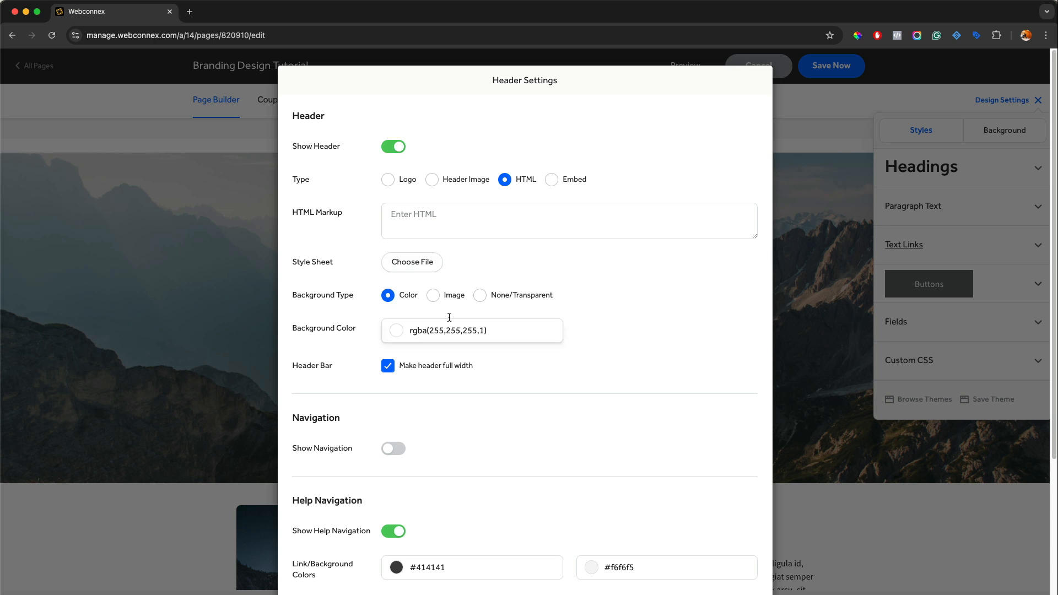
click(551, 180)
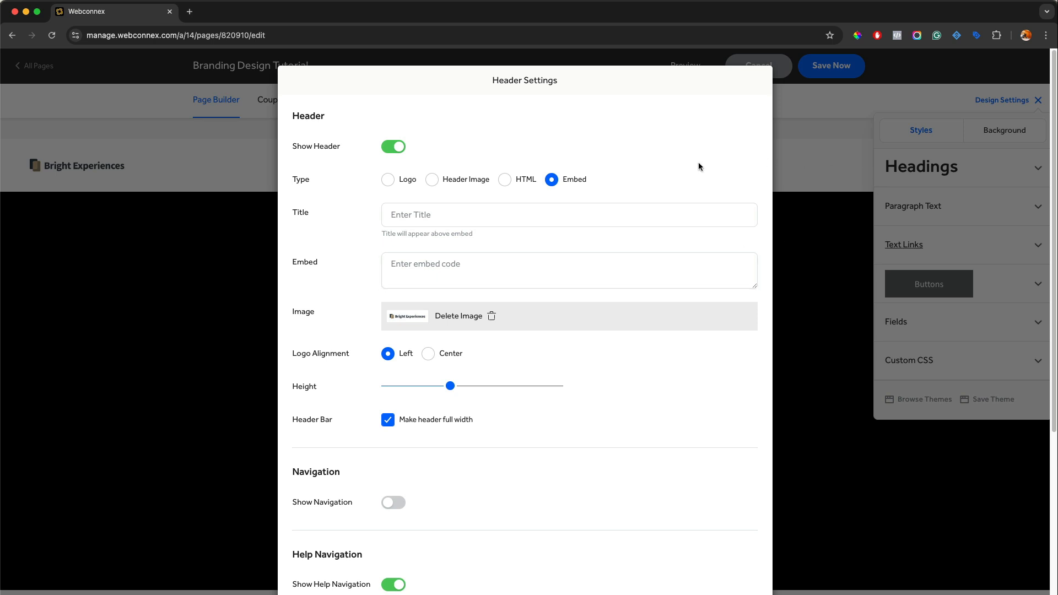
click(389, 180)
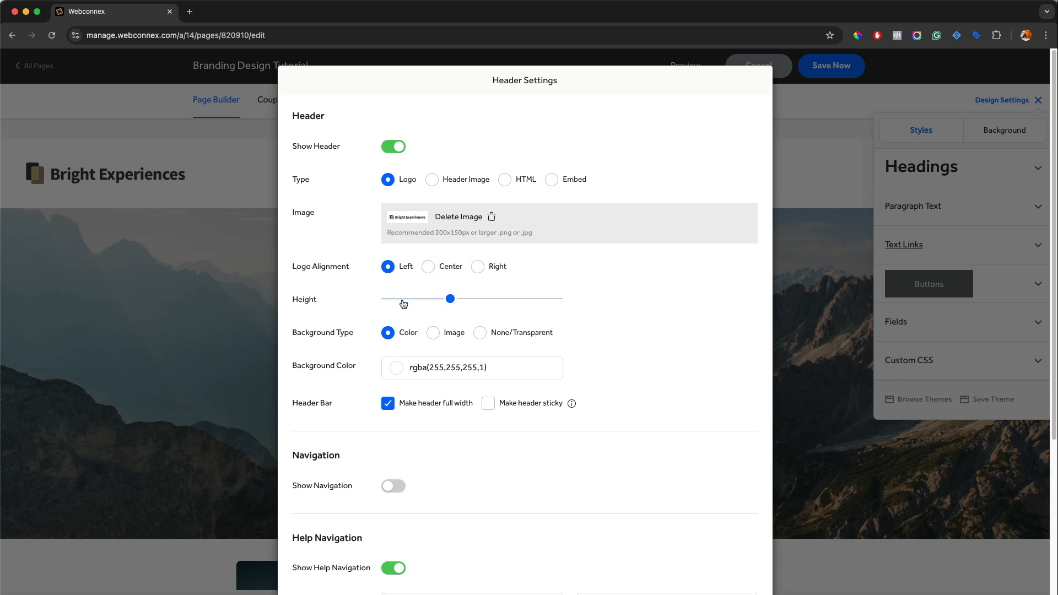
Try larger and smaller header heights, and settle on a height slightly below the middle of the range
drag(449, 300, 530, 300)
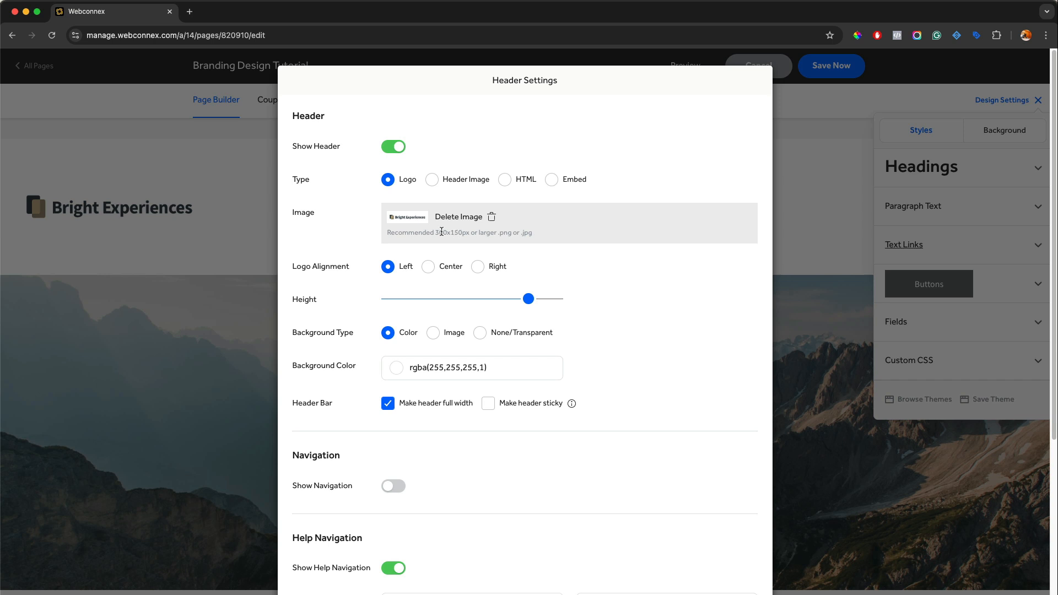
drag(534, 298, 417, 298)
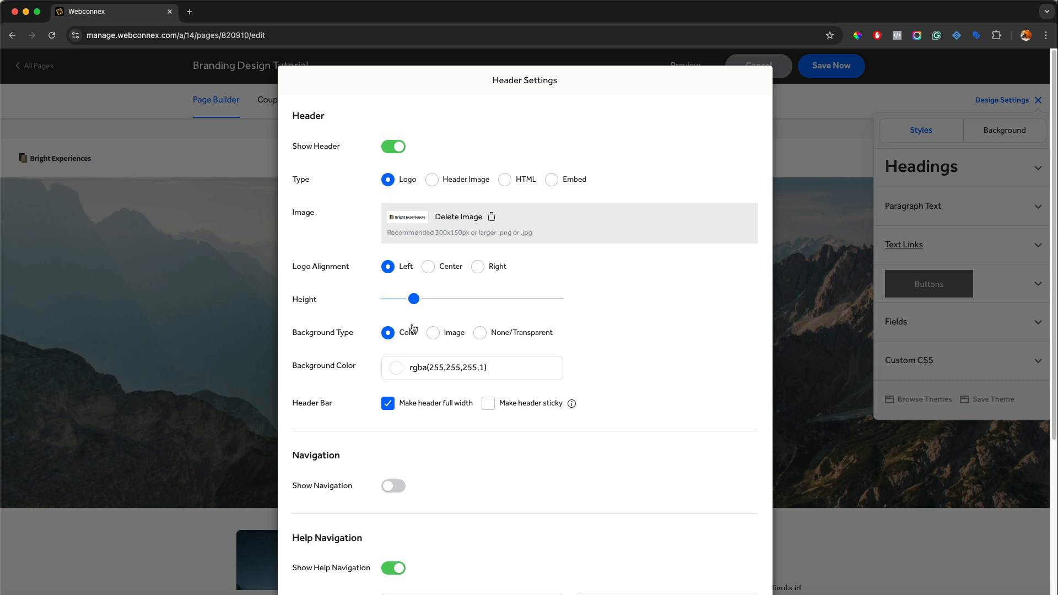
drag(414, 298, 560, 298)
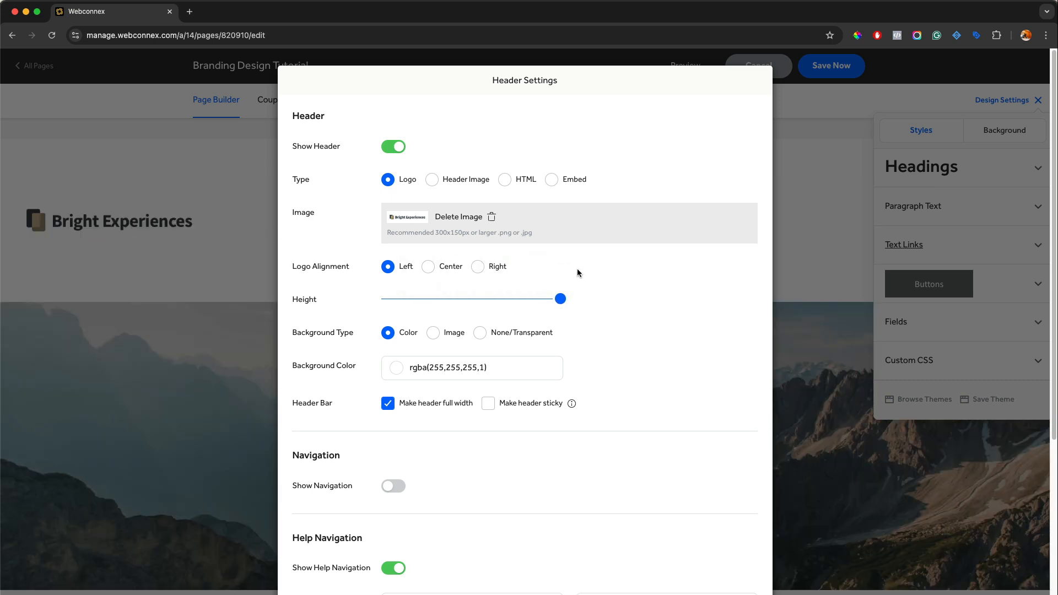
drag(560, 299, 457, 301)
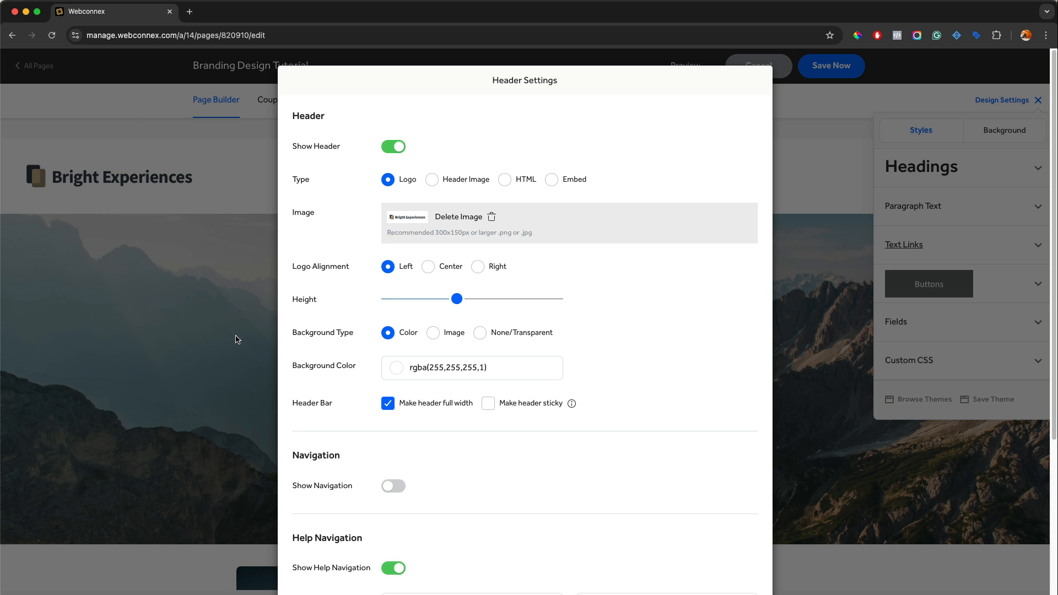
Try black and red header backgrounds, and set the background color to dark brown, rgba(60, 26, 26, 0.98)
click(402, 370)
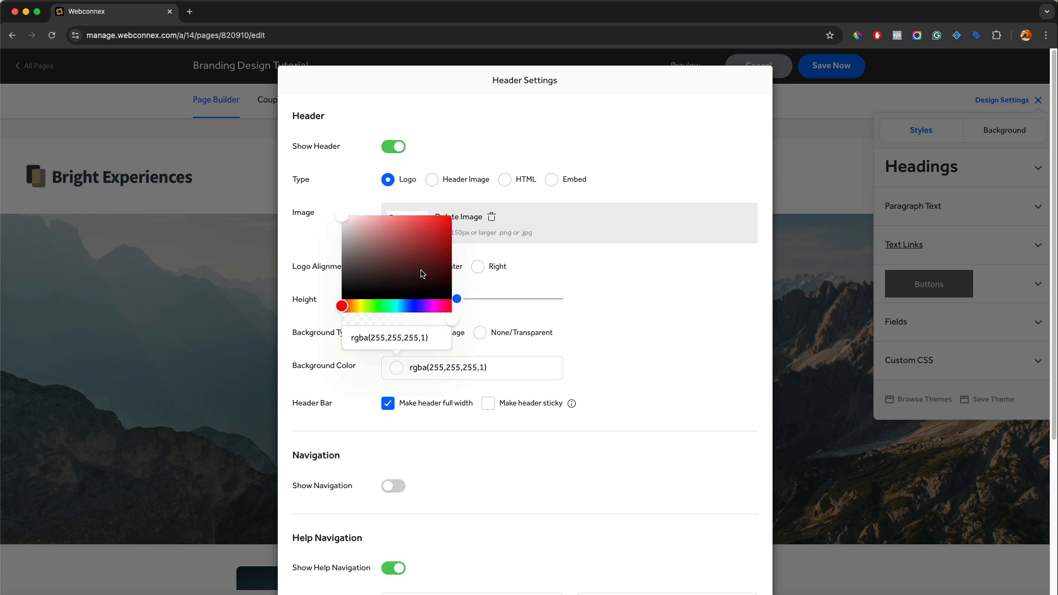
drag(422, 274, 451, 294)
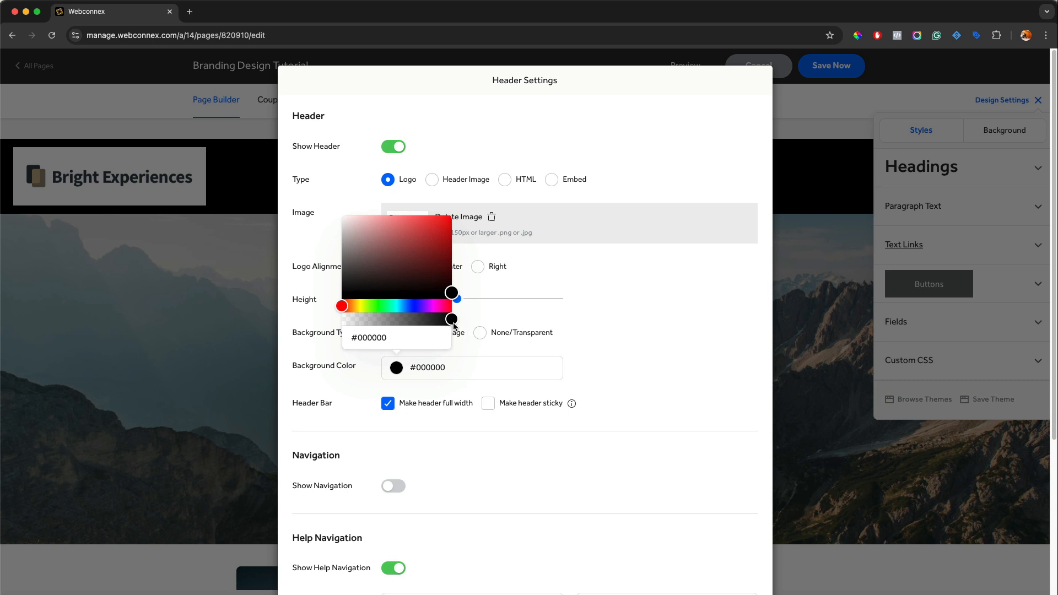
drag(451, 320, 422, 320)
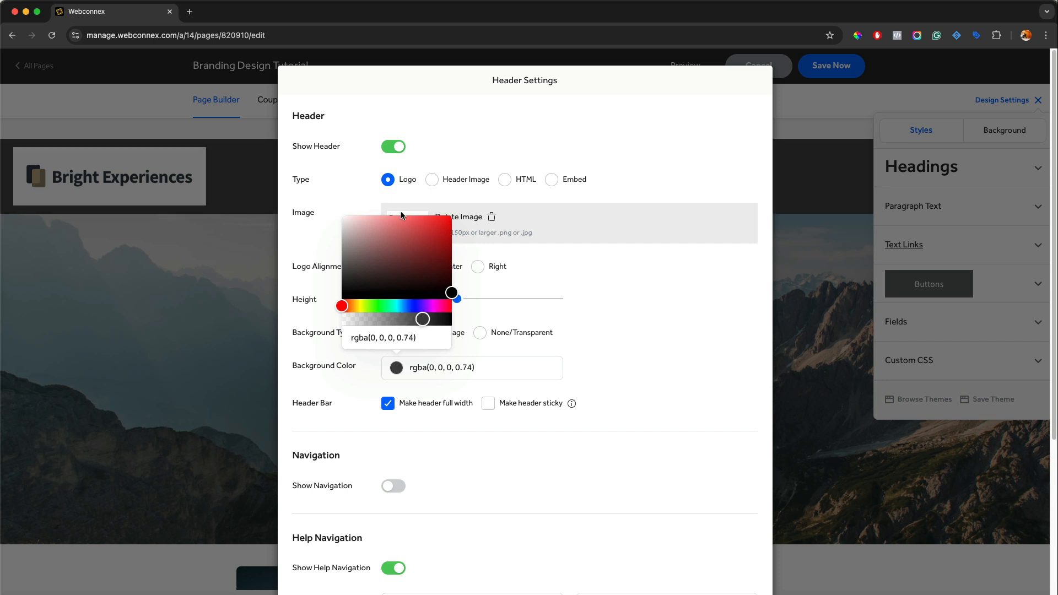
drag(450, 293, 443, 219)
drag(423, 320, 450, 320)
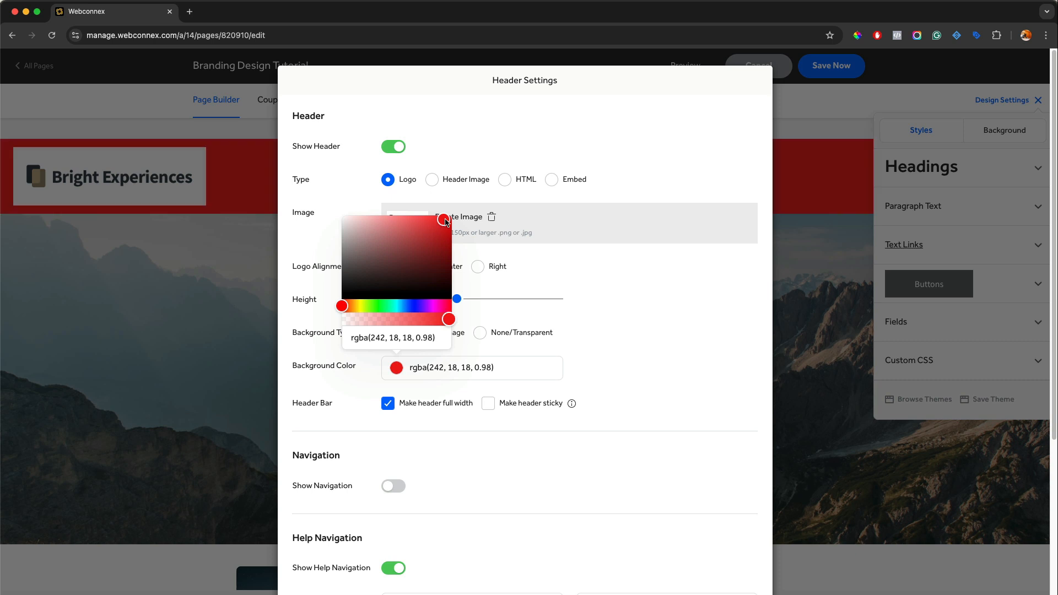
drag(445, 247, 453, 298)
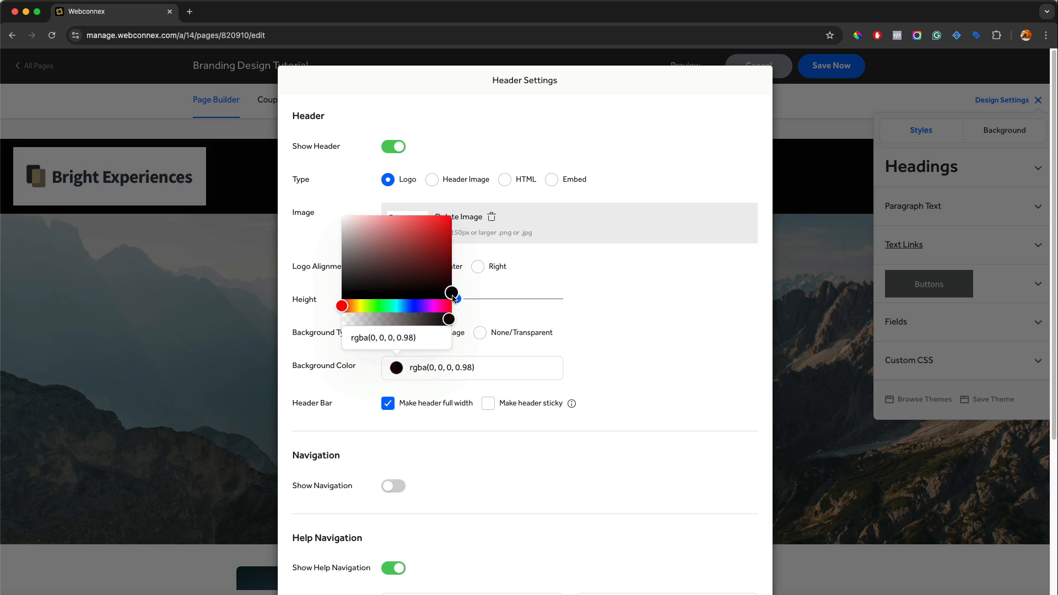
drag(452, 293, 404, 275)
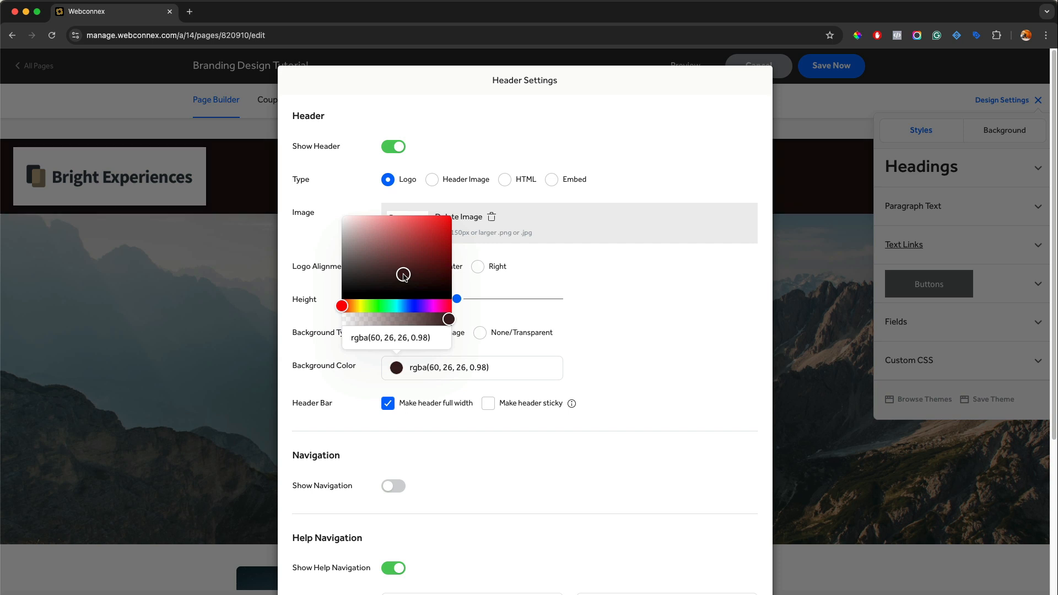
click(656, 367)
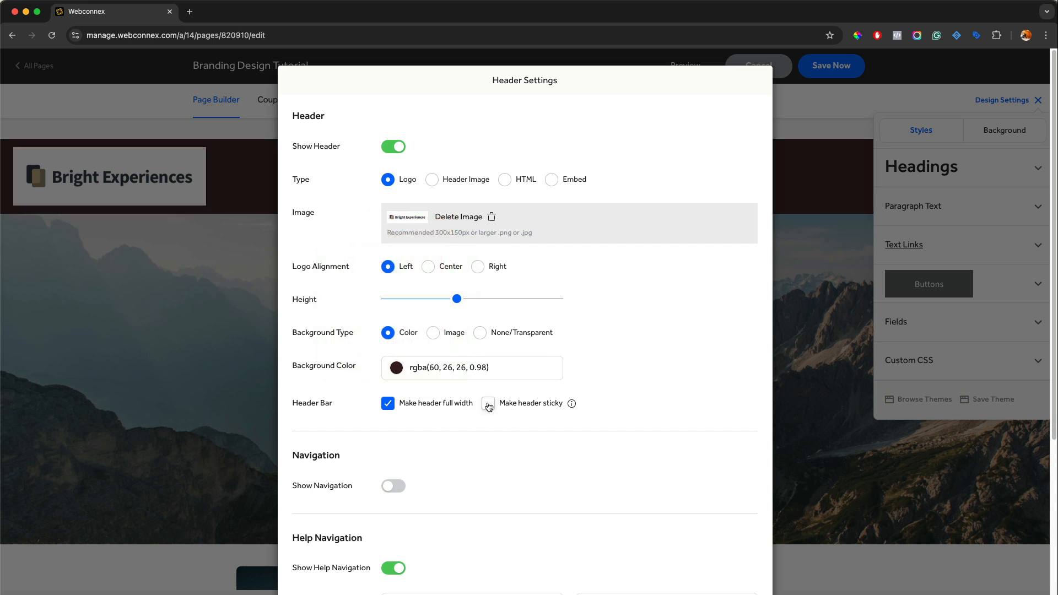
Turn off the full-width option for the header bar, and turn it back on
click(401, 408)
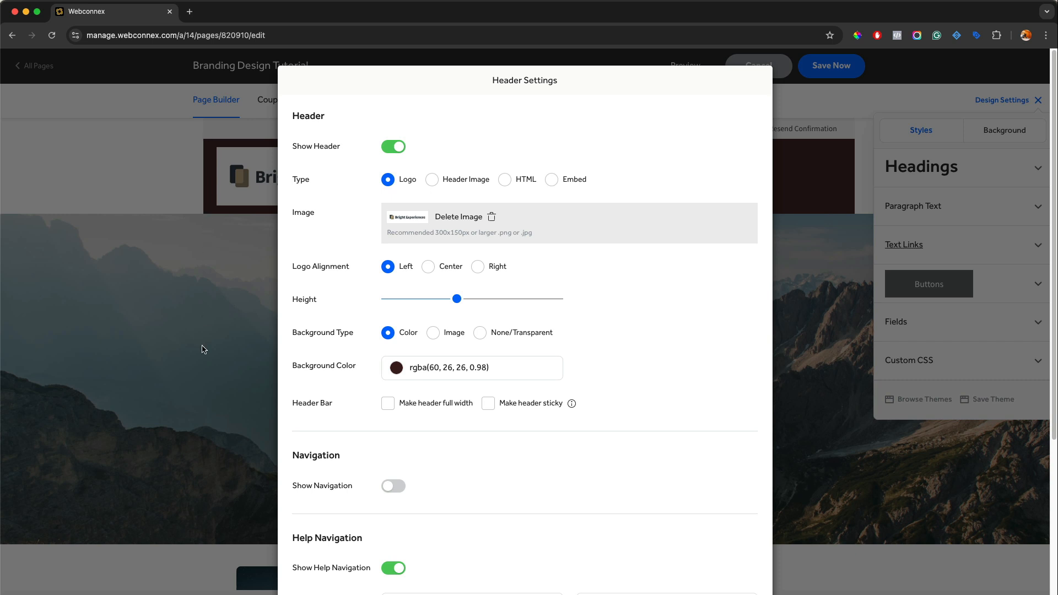
scroll(220, 317, down, 2)
scroll(229, 251, up, 2)
click(388, 403)
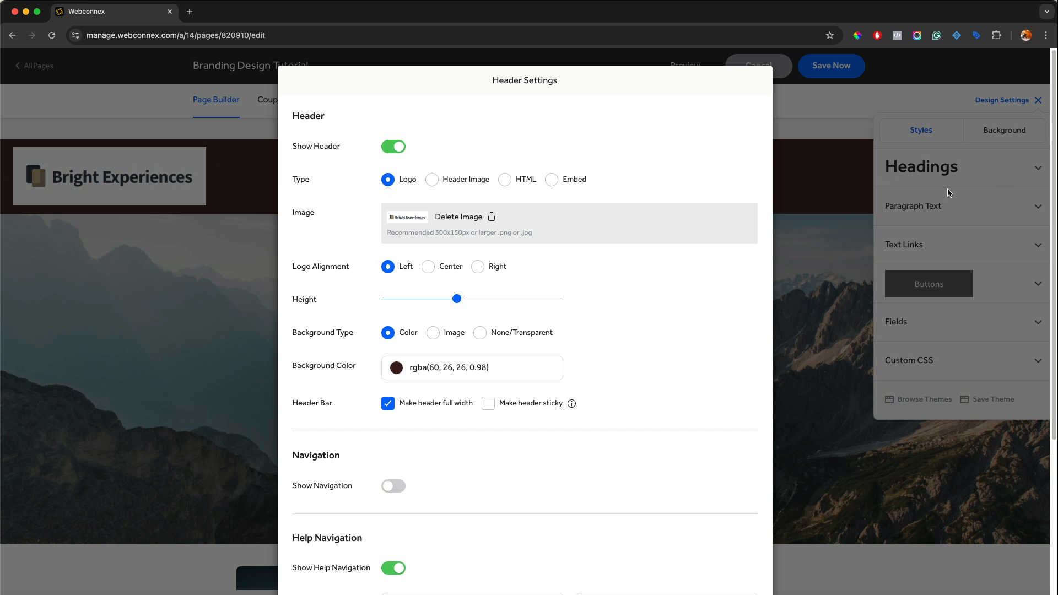
Make the header sticky, close the header and design settings, and save the page
click(489, 404)
scroll(487, 406, down, 5)
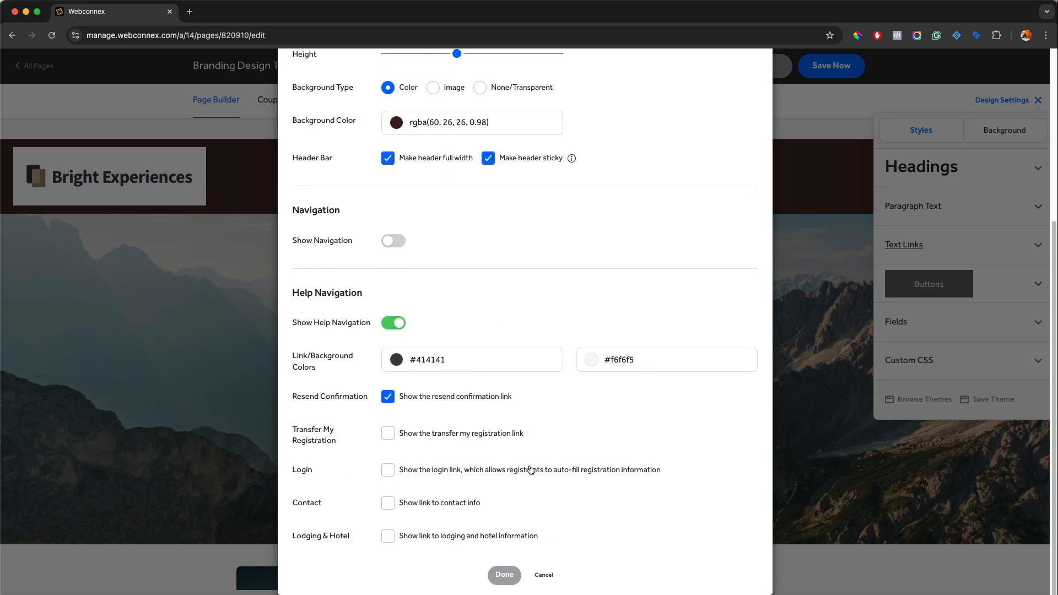
click(512, 583)
click(1037, 100)
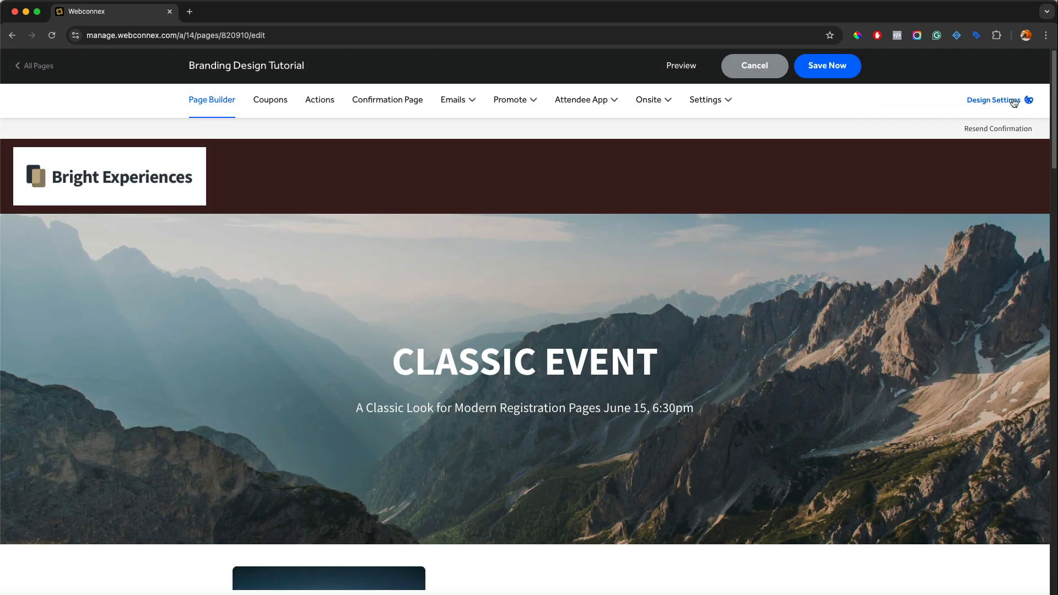
click(816, 72)
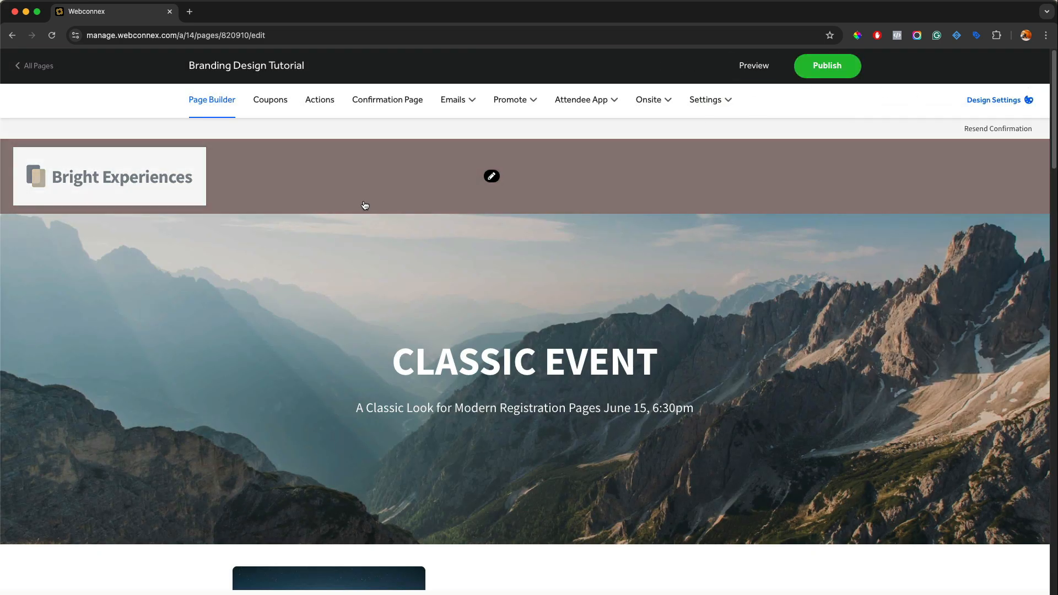
Preview the registration page to check the sticky header down the page, and return to the page editor
click(766, 67)
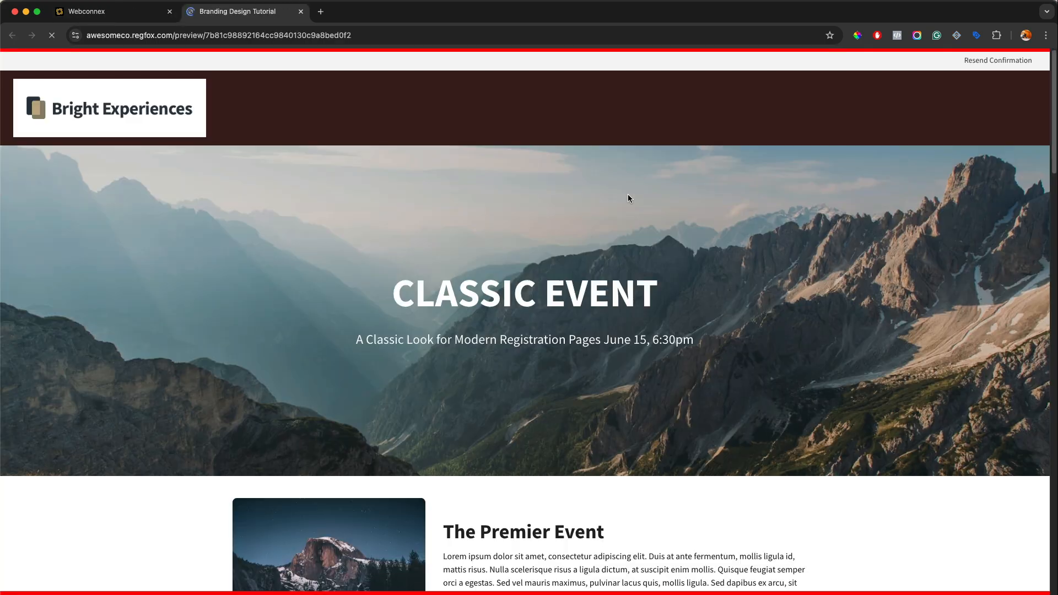
scroll(626, 195, down, 15)
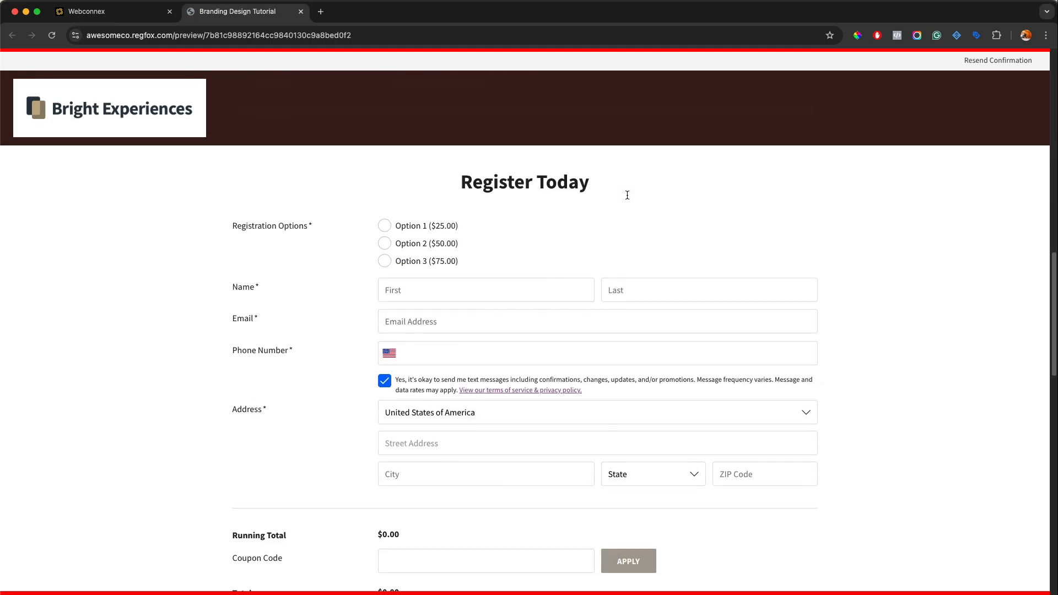
scroll(627, 195, up, 15)
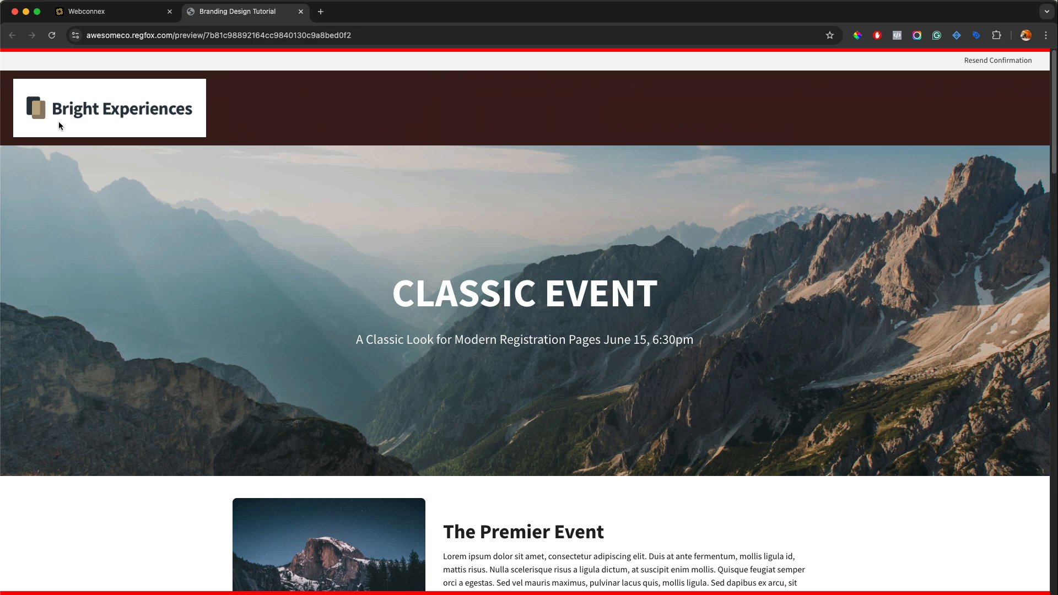
click(301, 11)
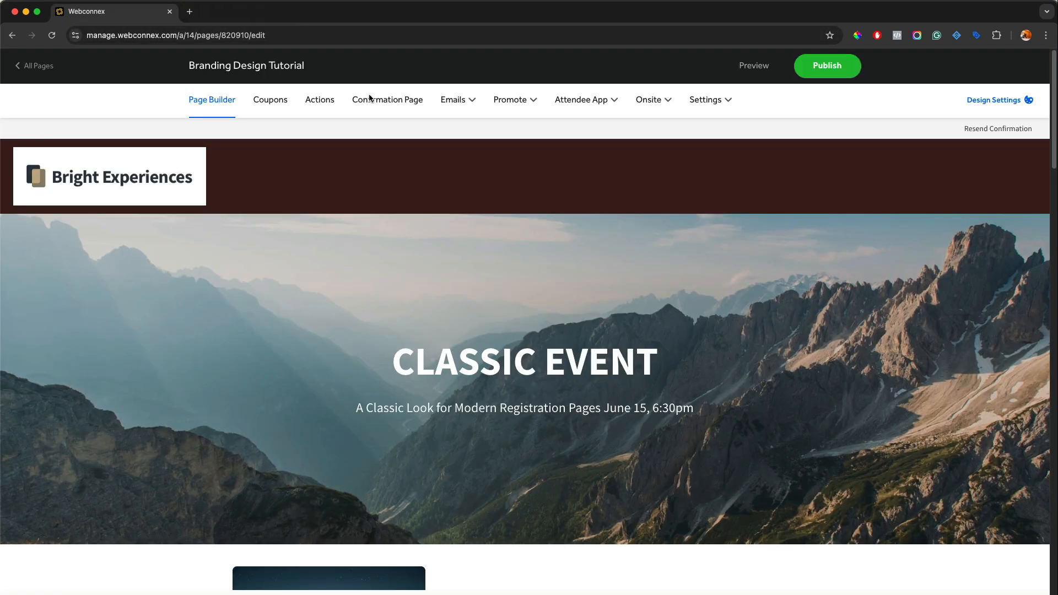
Replace the header logo with an uploaded Dunder Mifflin logo image, and apply the header settings
click(490, 175)
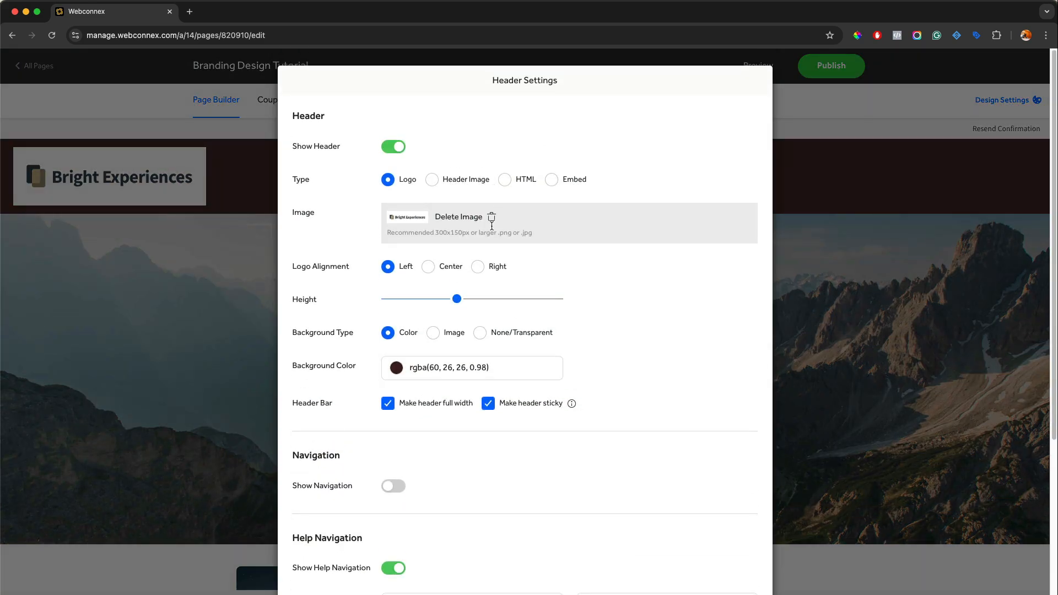
click(458, 217)
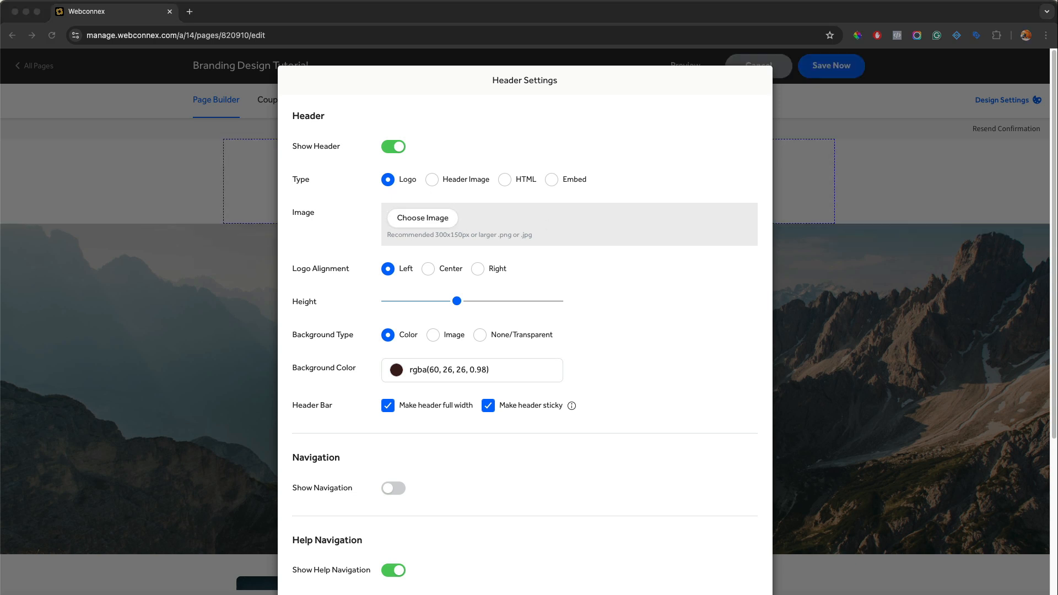
click(435, 219)
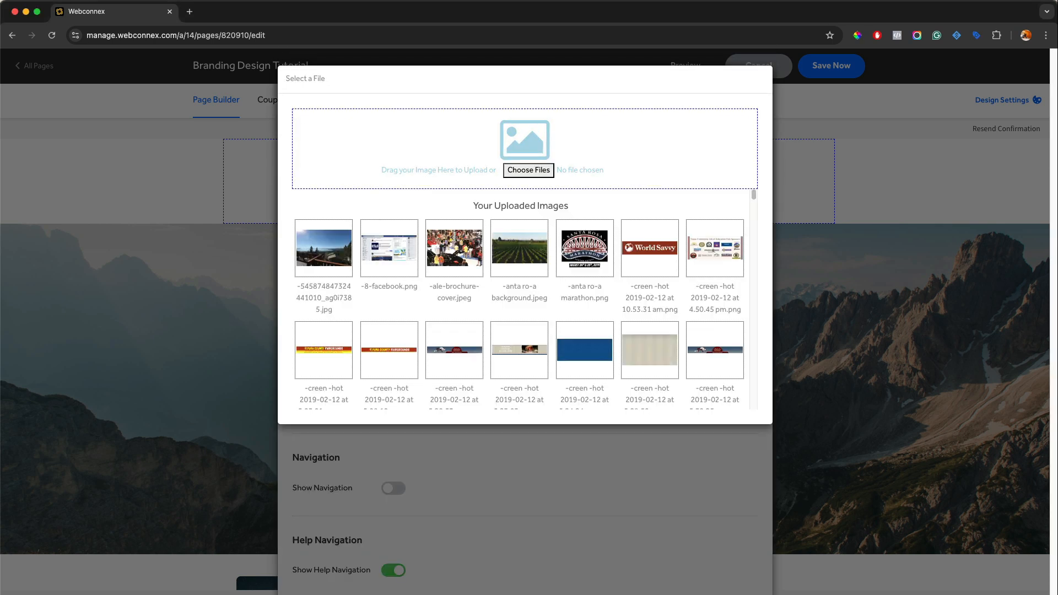
drag(1051, 286, 619, 158)
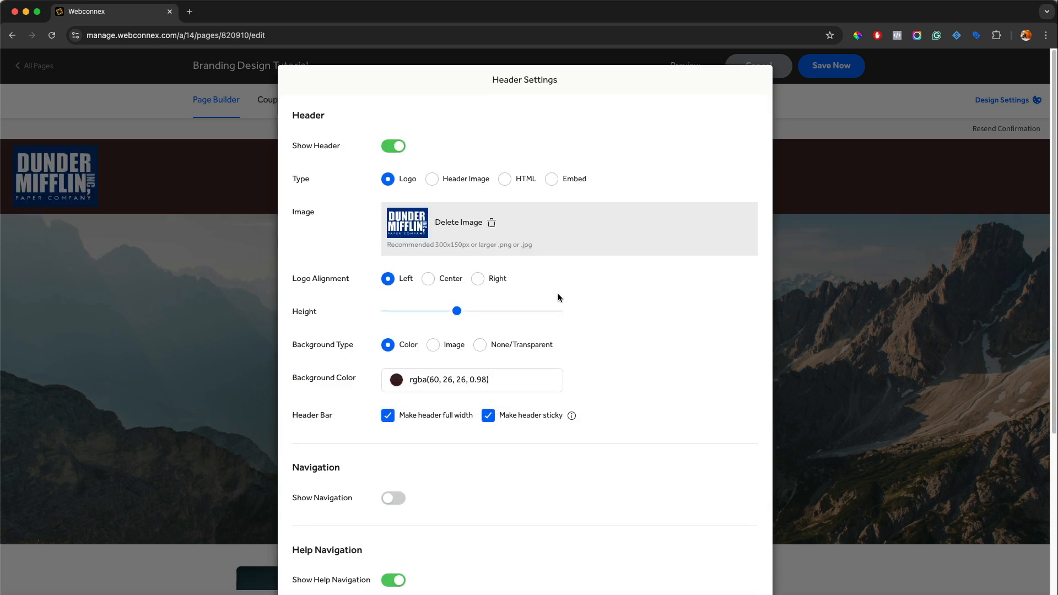
scroll(389, 280, down, 5)
scroll(419, 331, down, 2)
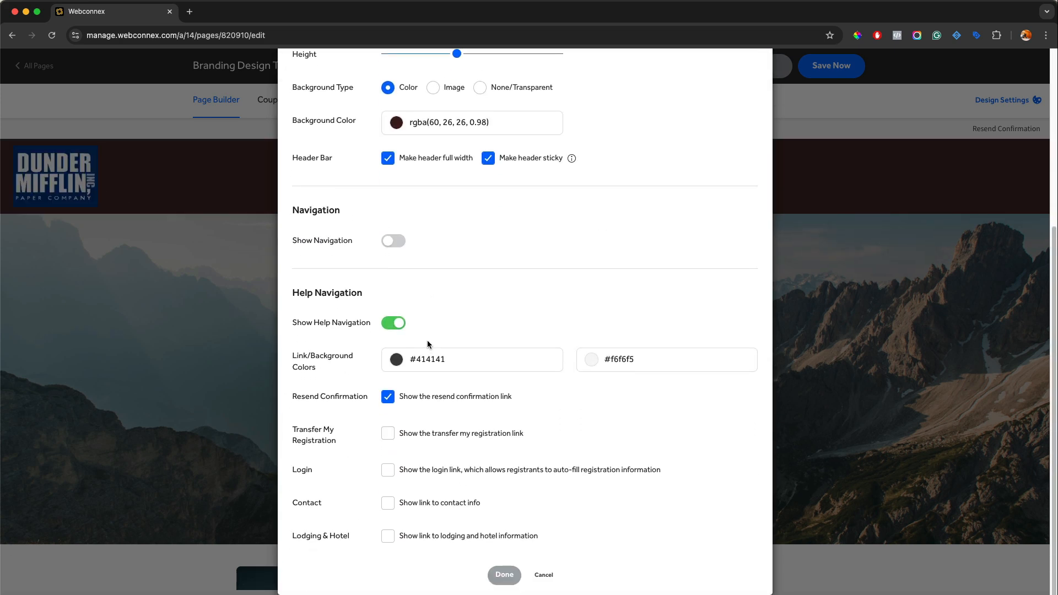
click(504, 575)
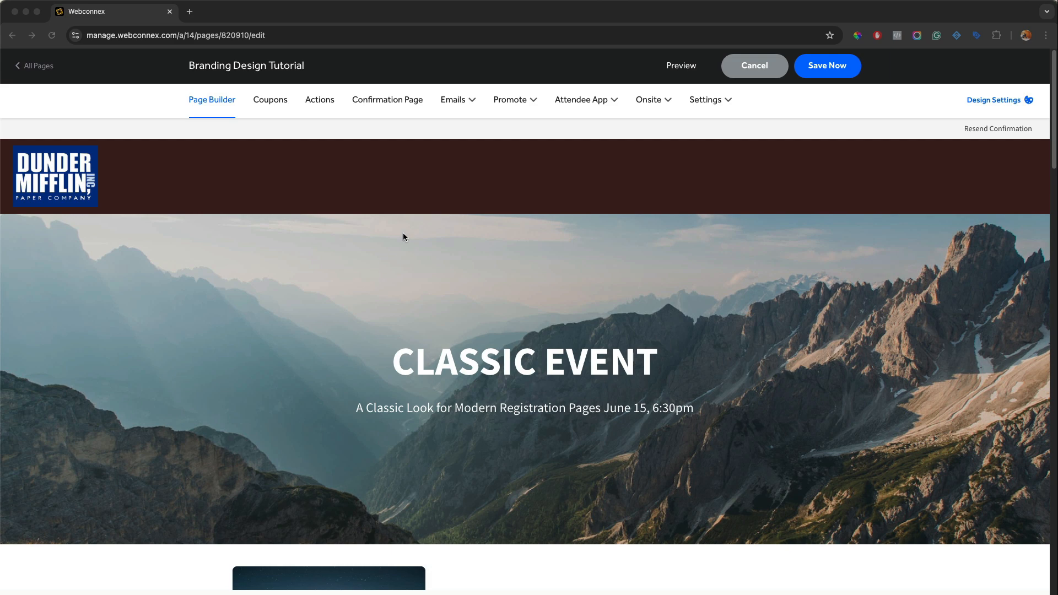
click(459, 191)
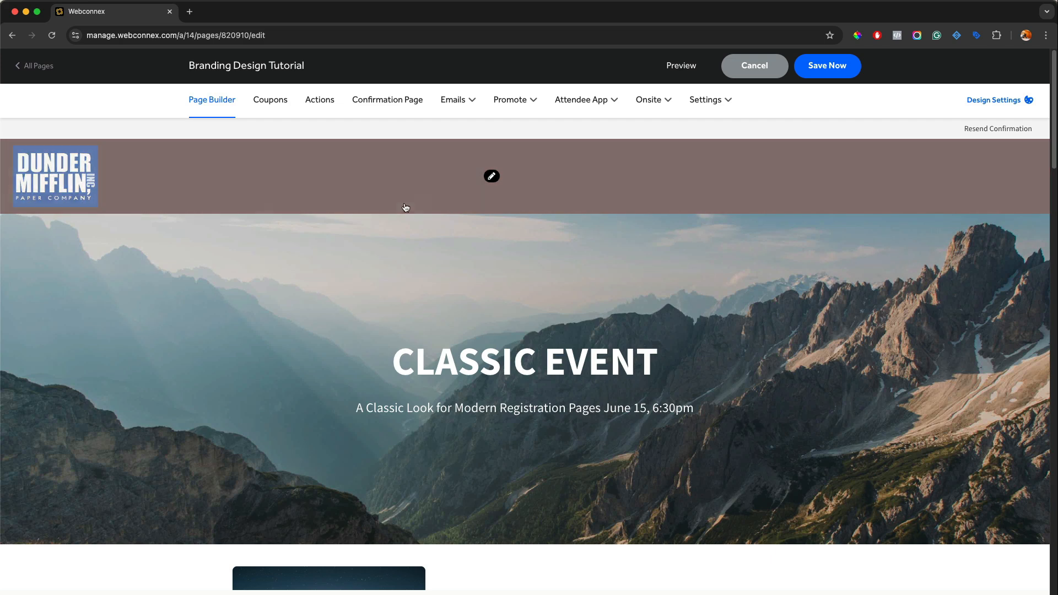
Set the header background color to #002F86 and apply the header settings
click(490, 175)
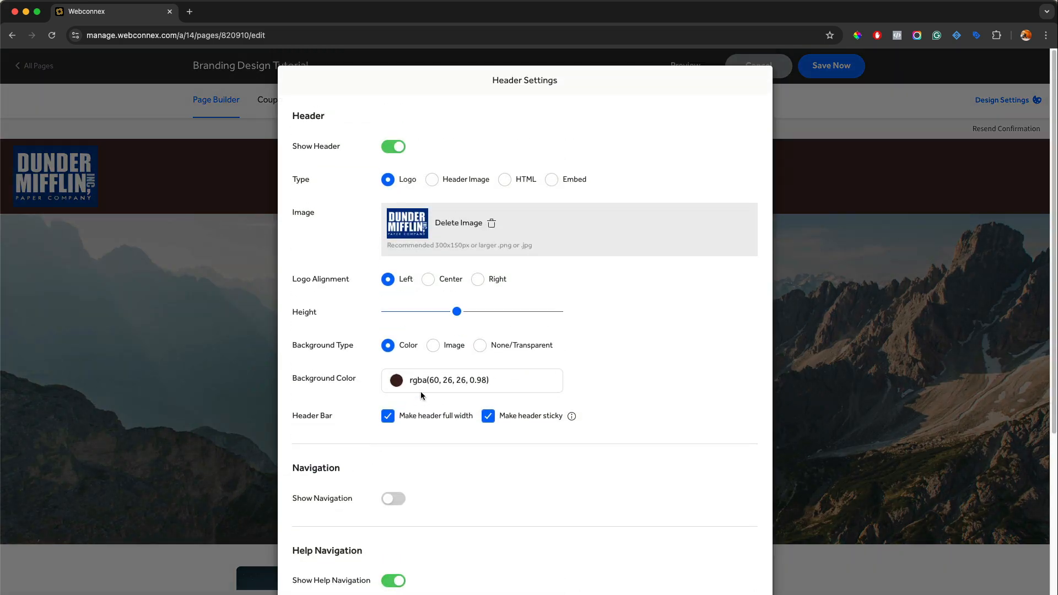
triple_click(428, 381)
text(#002F86)
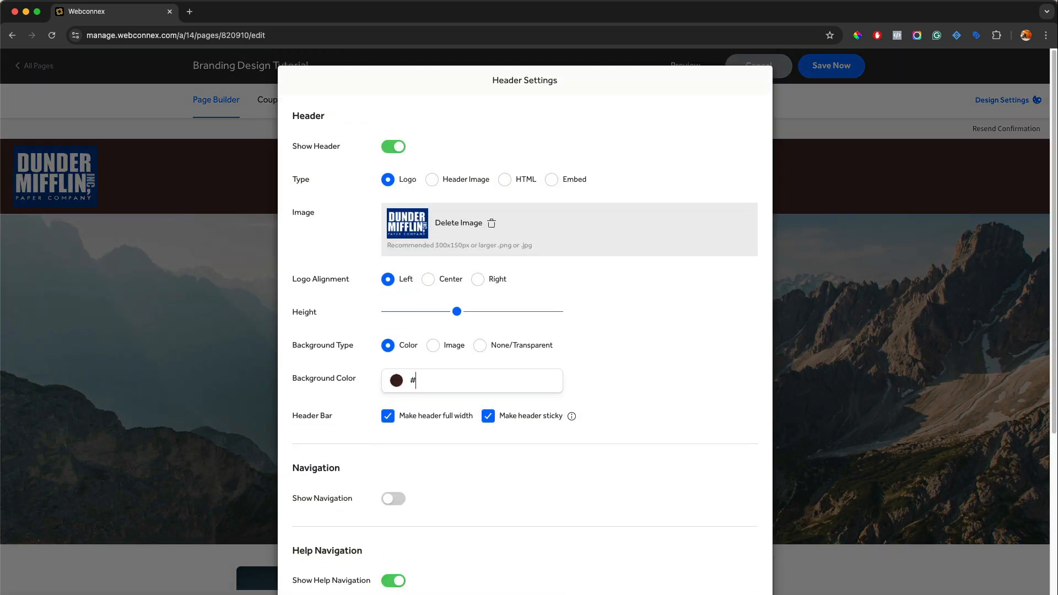
click(608, 376)
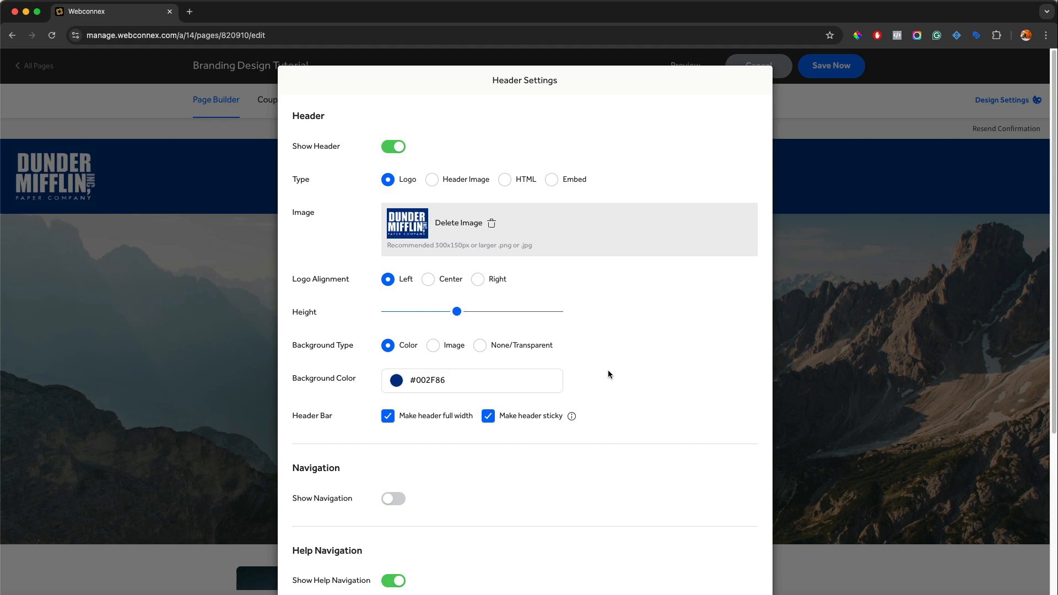
scroll(645, 357, down, 5)
click(520, 570)
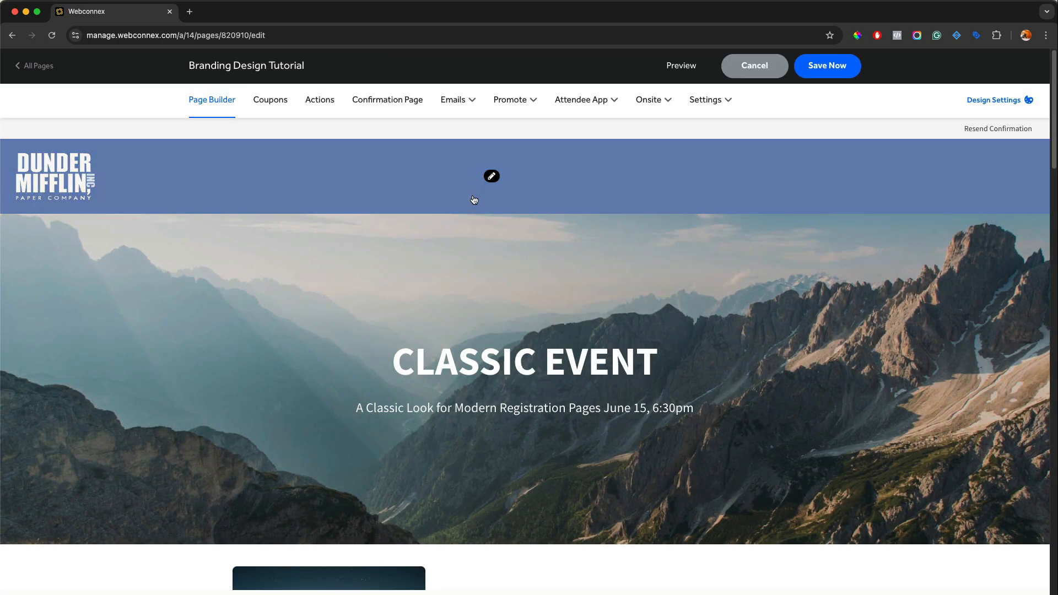
Increase the header height, center the logo, and apply the header settings
click(492, 176)
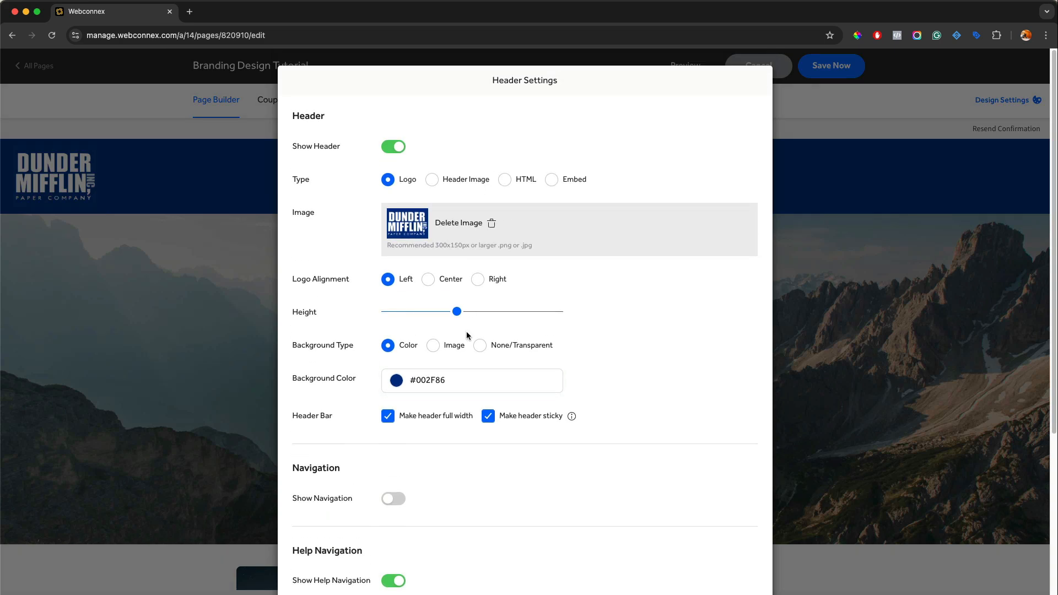
scroll(466, 331, down, 2)
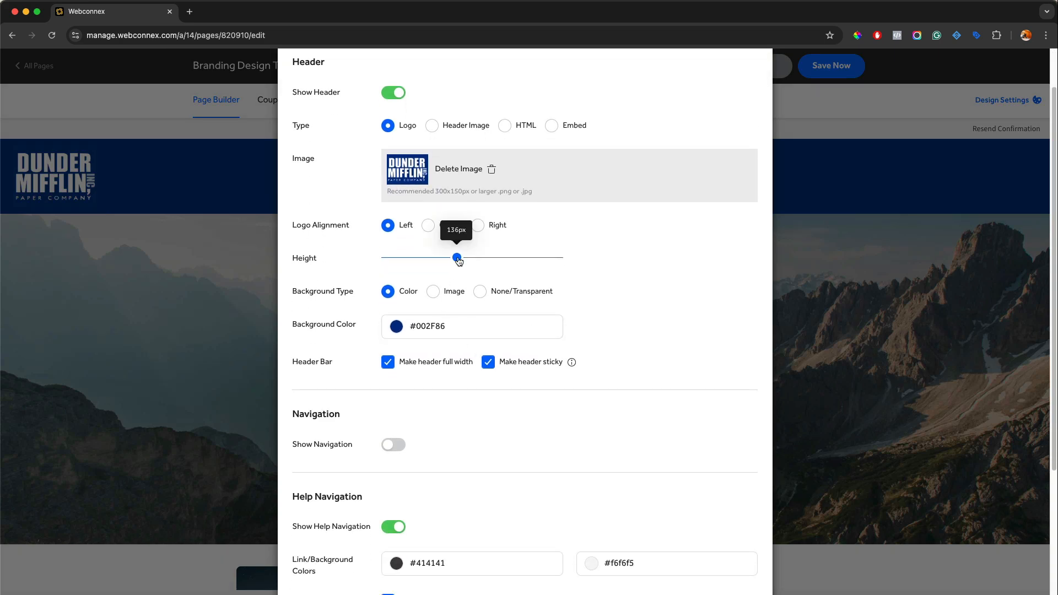
drag(458, 259, 515, 268)
click(432, 227)
scroll(475, 435, down, 5)
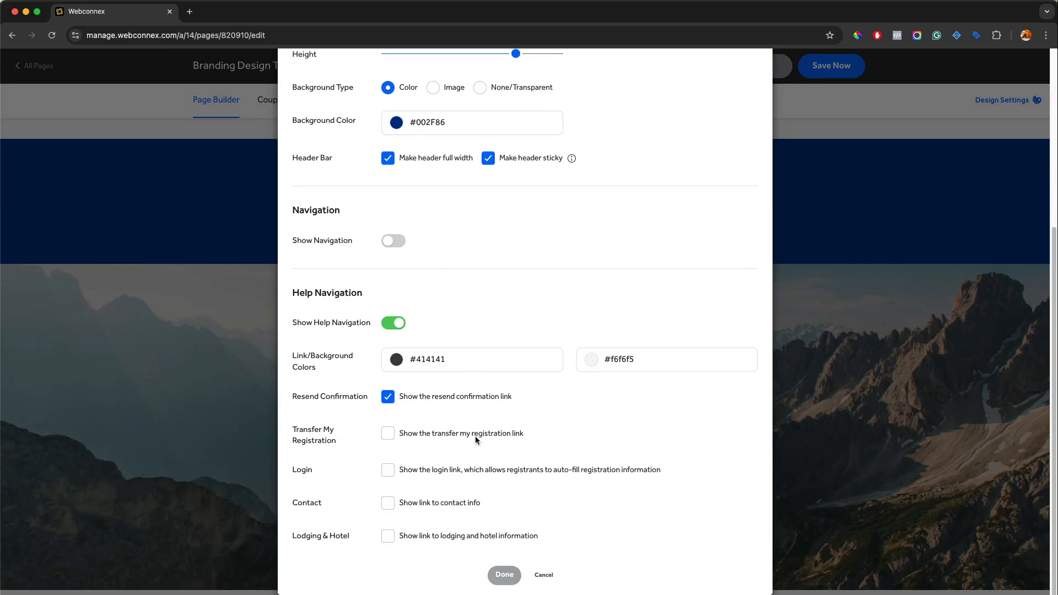
click(503, 575)
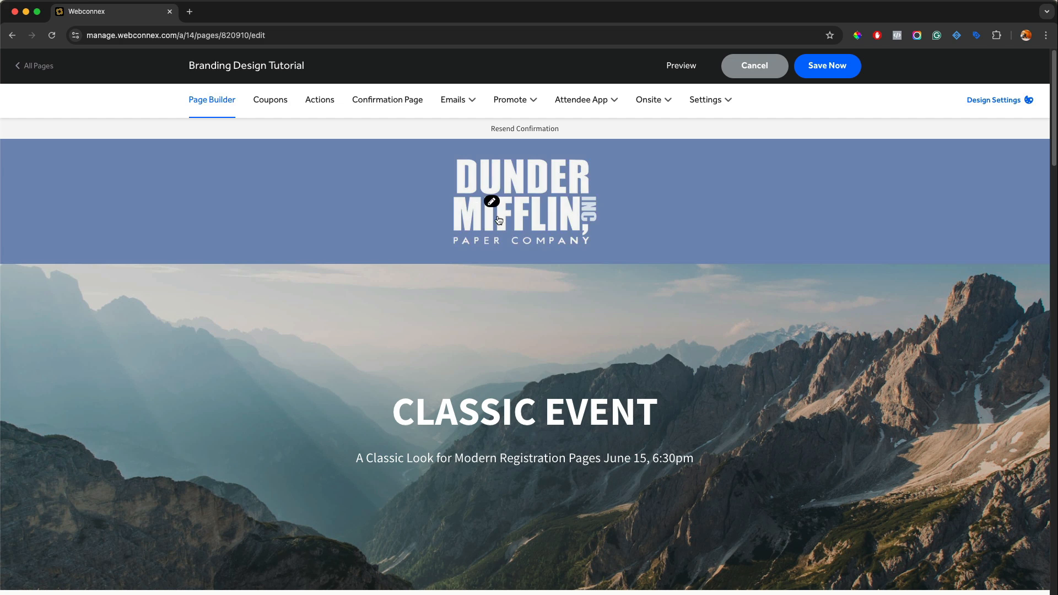
Change the header background type to Image, upload bg-pattern.png as the background image, and apply the settings
click(491, 201)
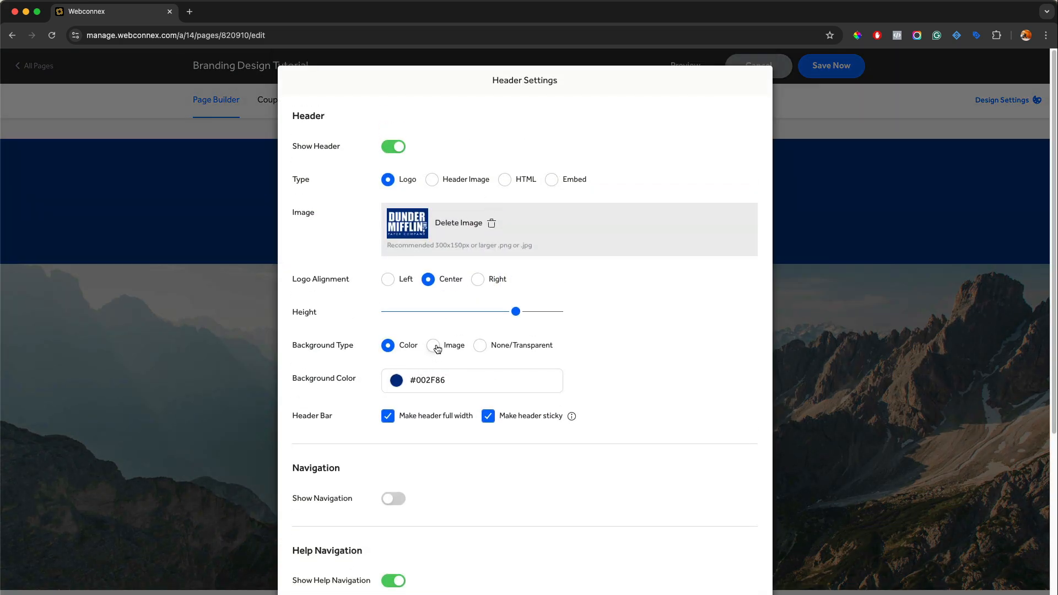
click(434, 345)
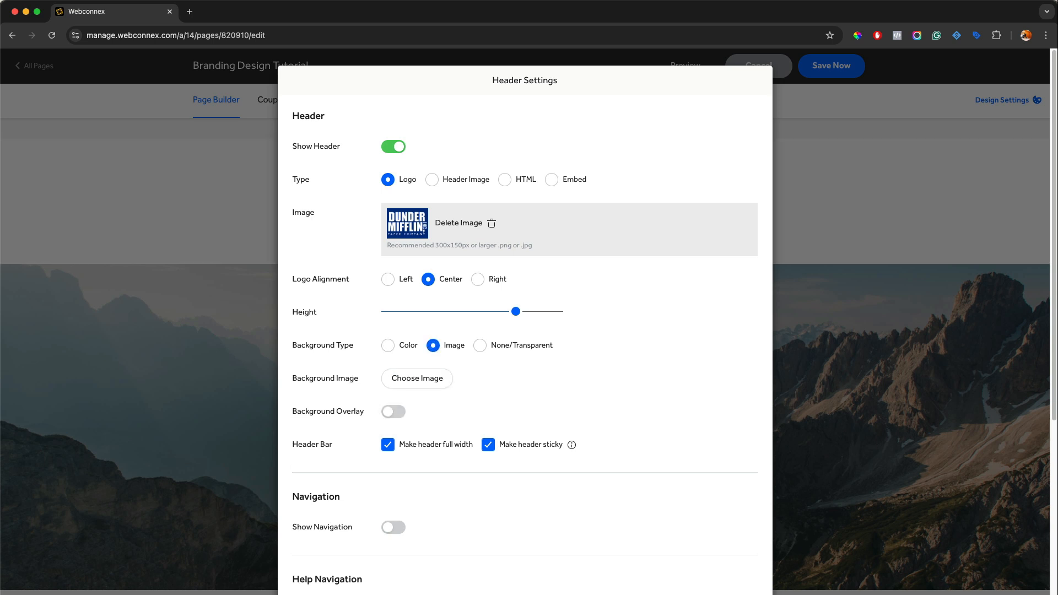
key(super+Tab)
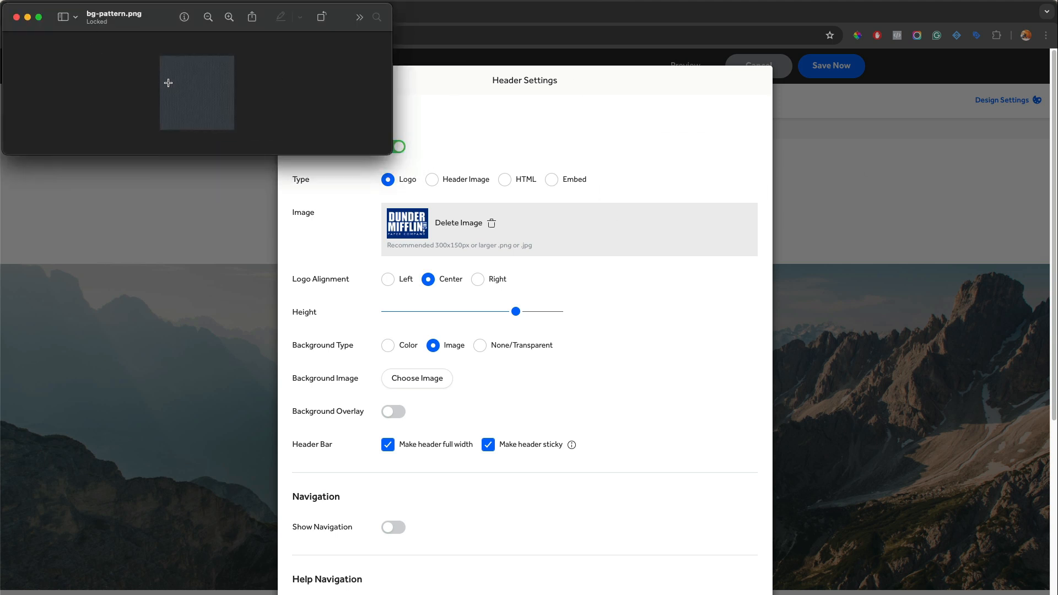
drag(393, 156, 501, 357)
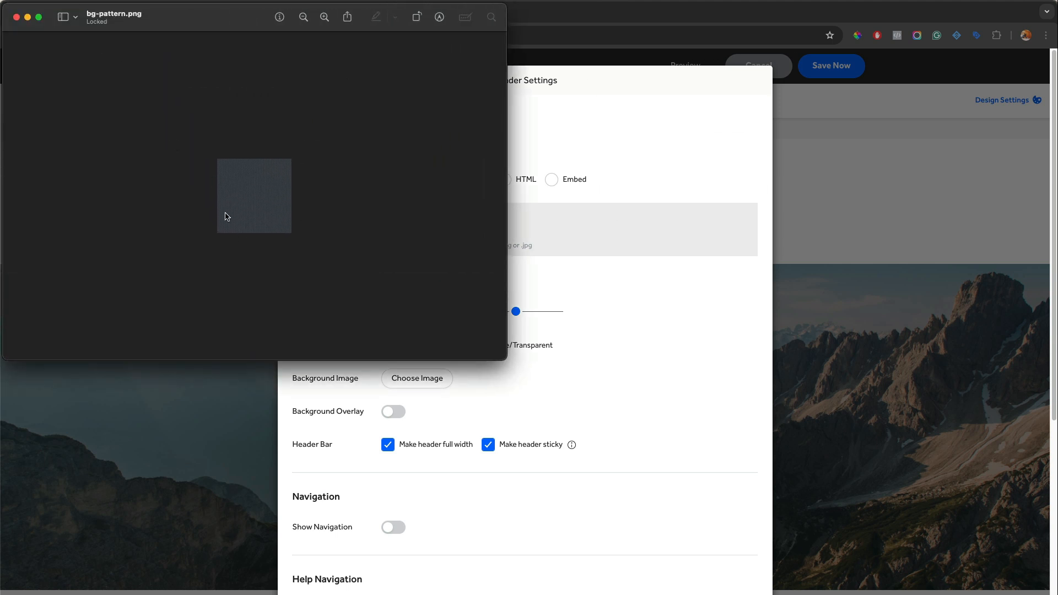
click(17, 18)
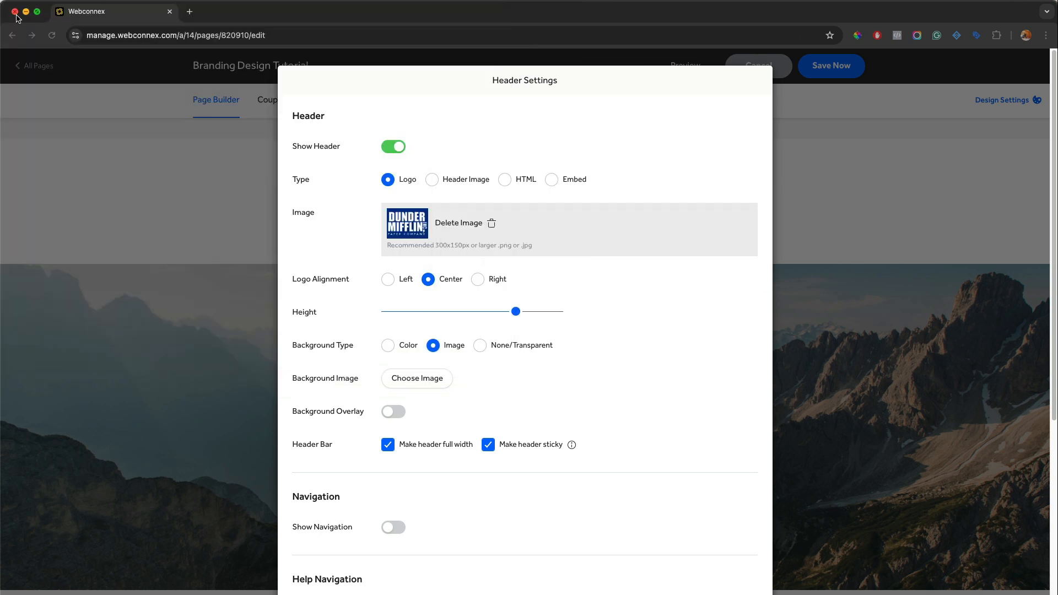
click(424, 384)
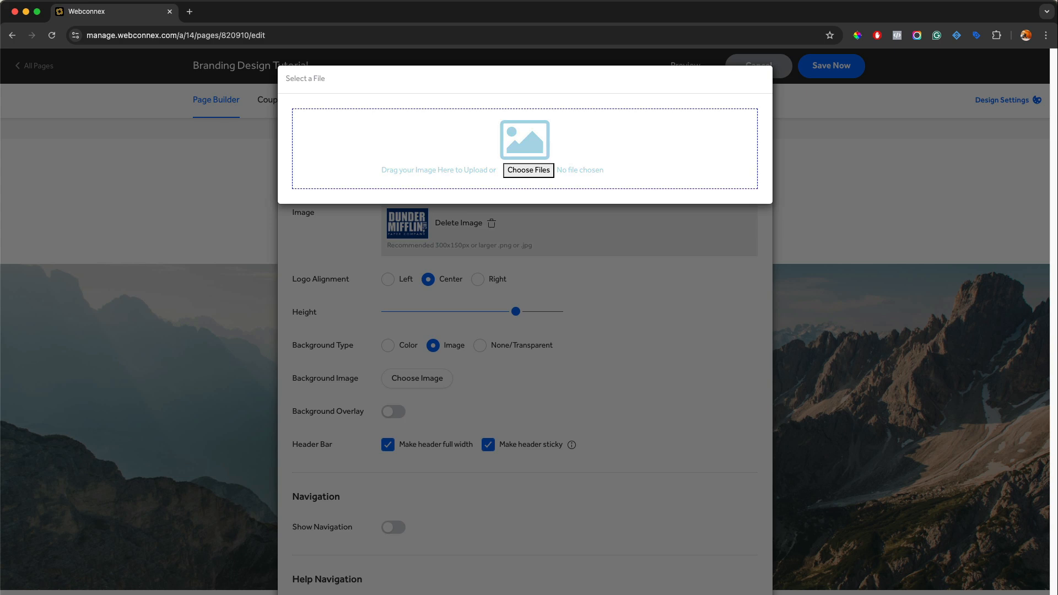
drag(1055, 259, 603, 146)
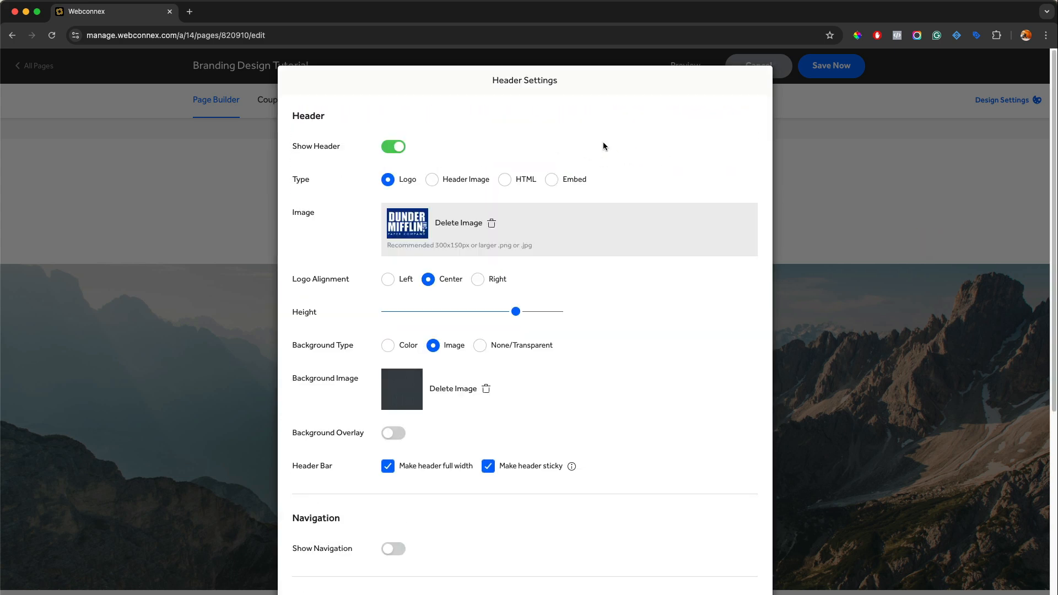
scroll(603, 148, down, 3)
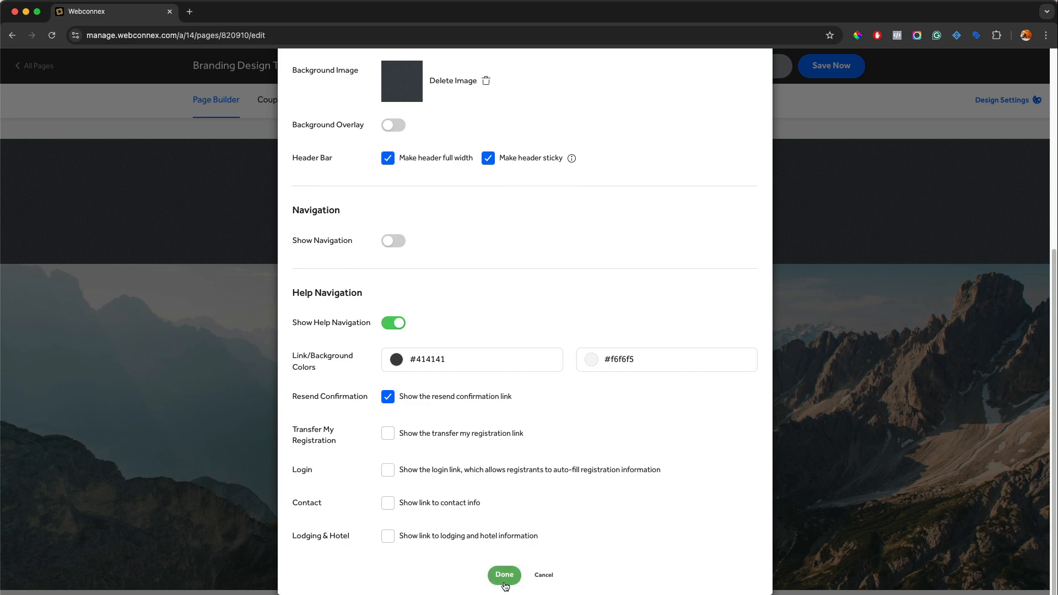
click(504, 575)
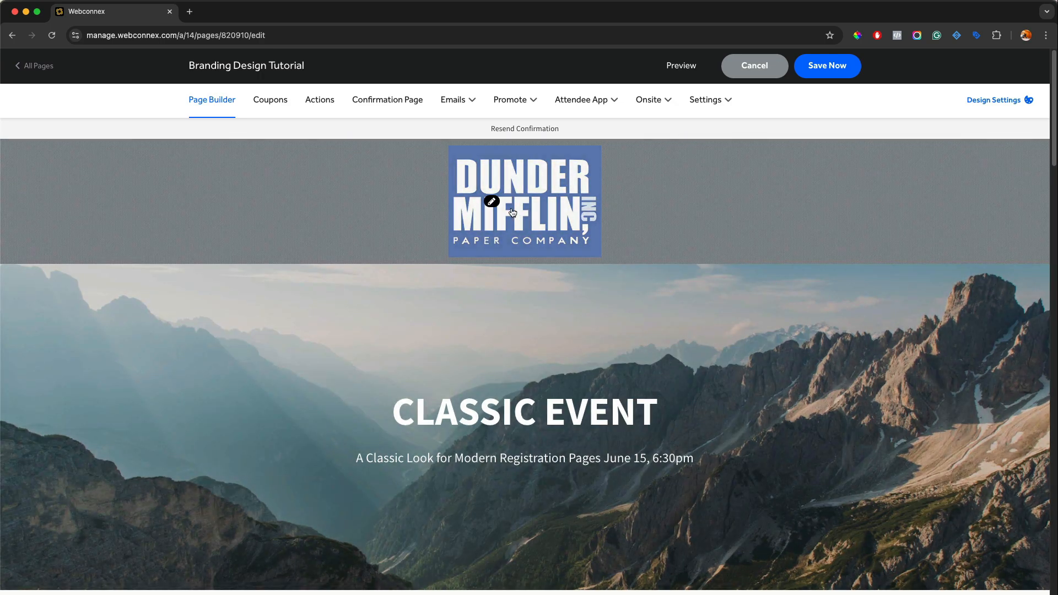
Replace the header logo with the white Dunder Mifflin logo image and apply the header settings
click(492, 202)
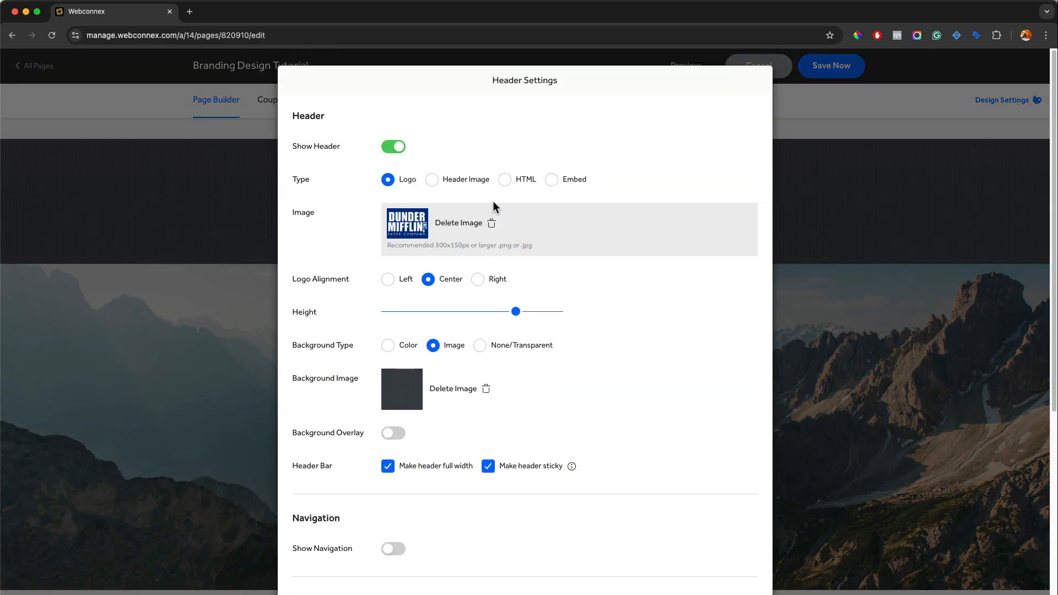
click(468, 224)
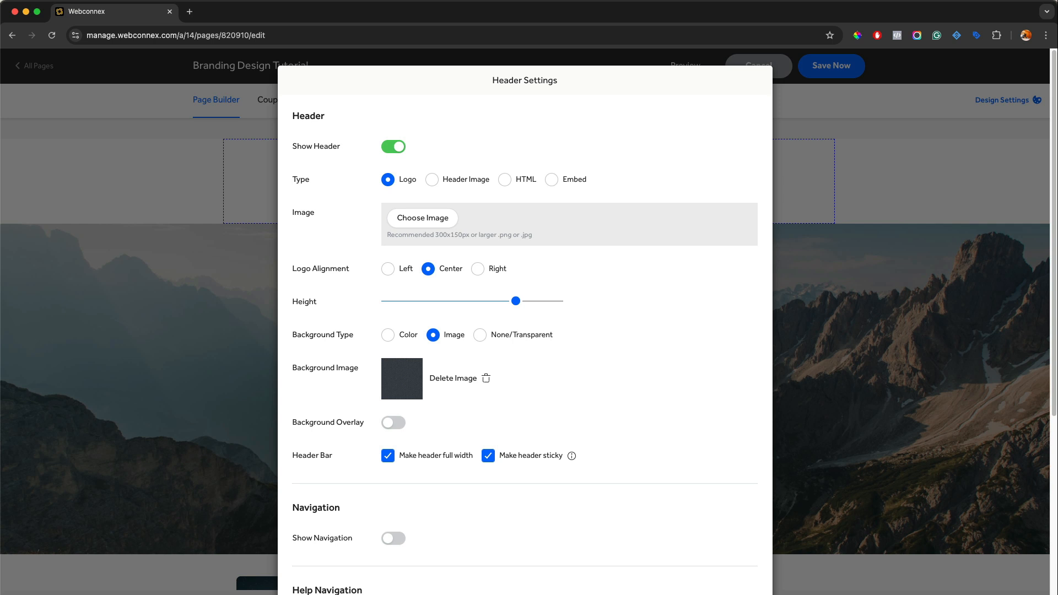
key(super+Tab)
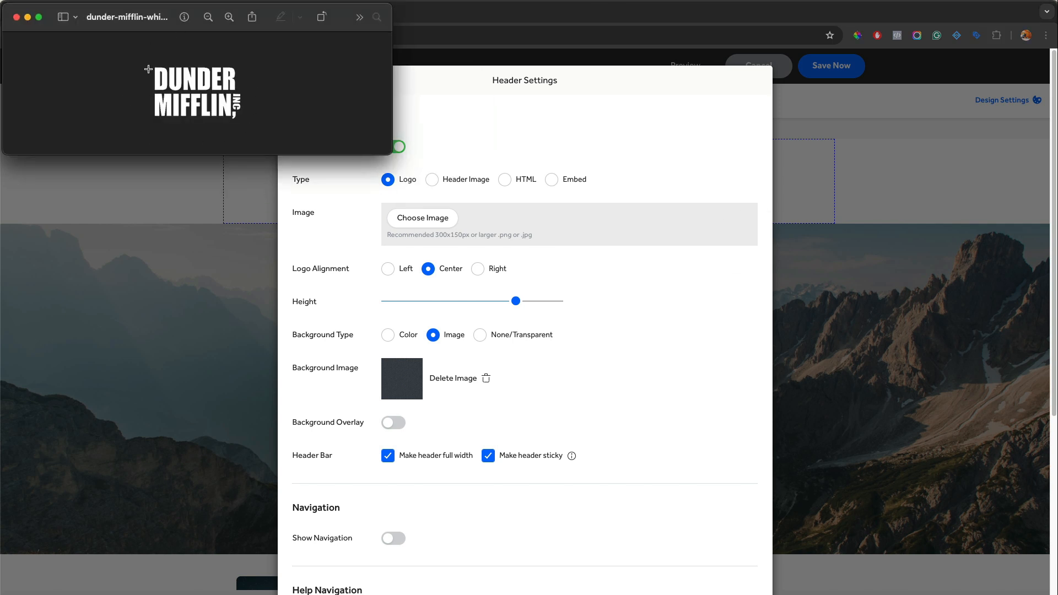
click(17, 17)
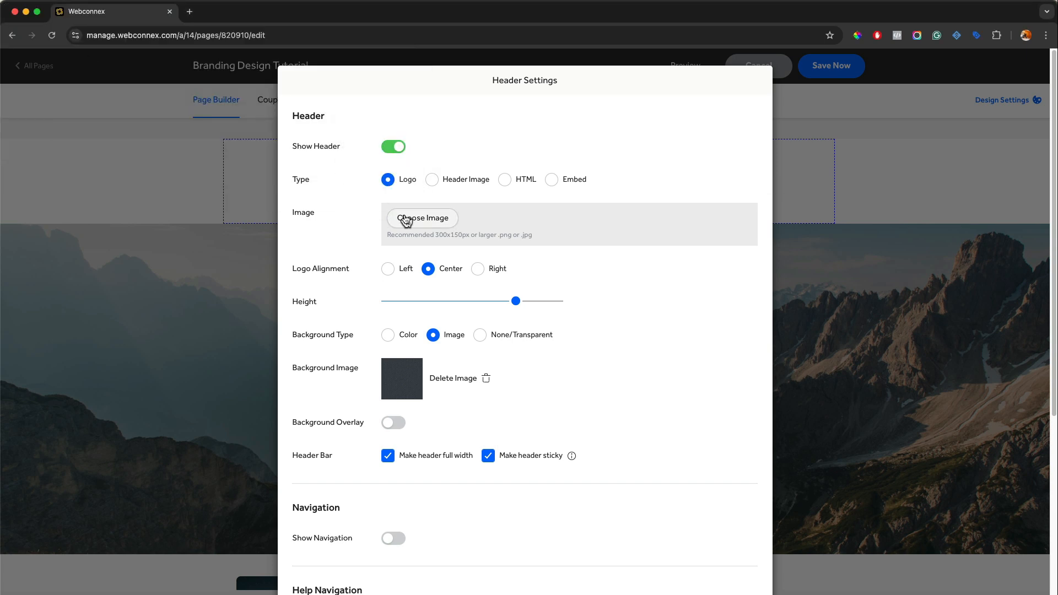
click(406, 221)
drag(1056, 325, 573, 155)
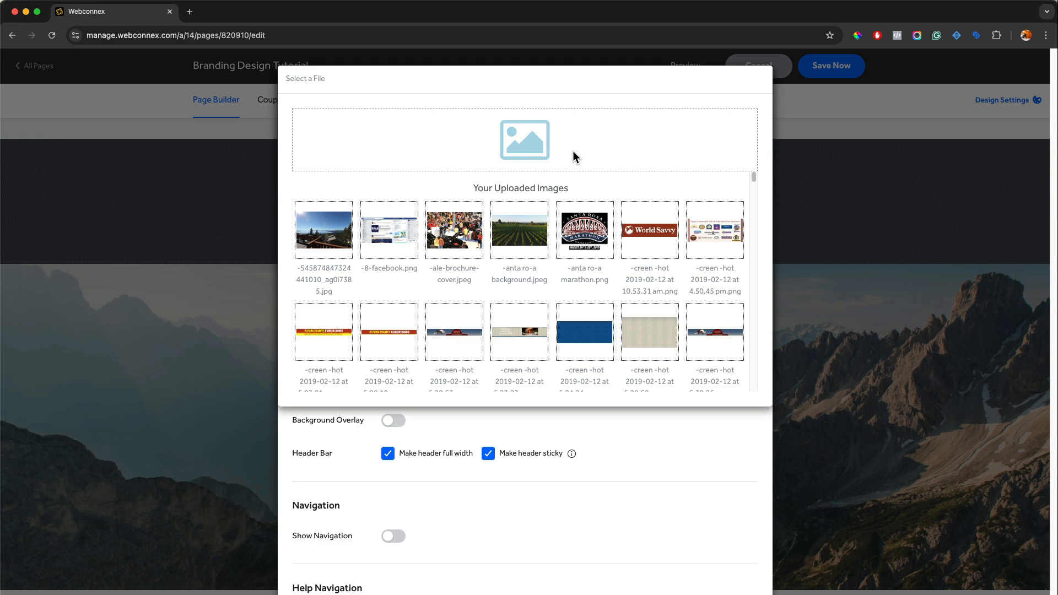
scroll(524, 372, down, 3)
scroll(524, 373, down, 3)
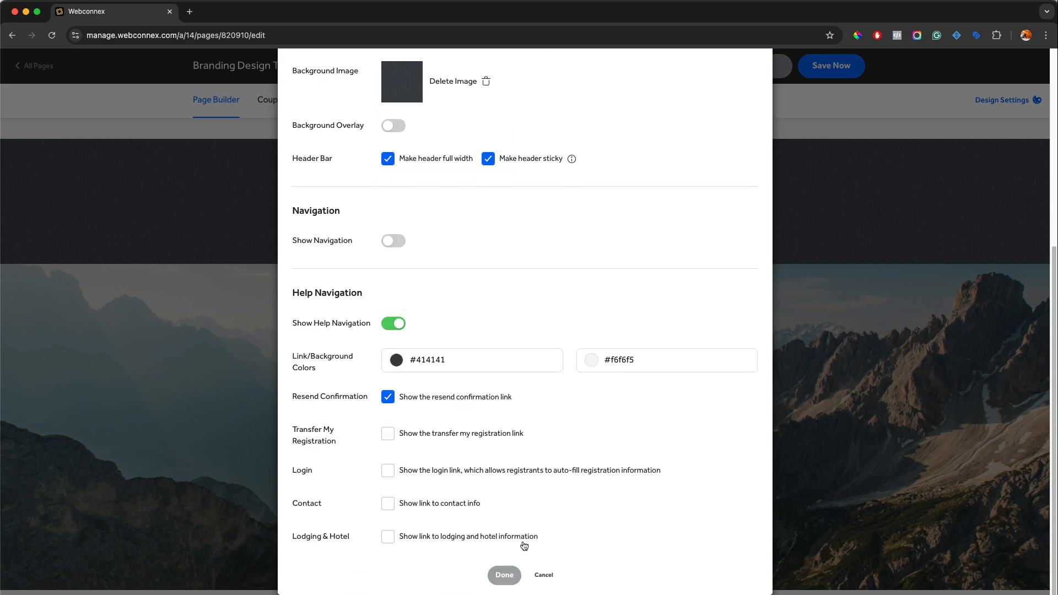
click(502, 575)
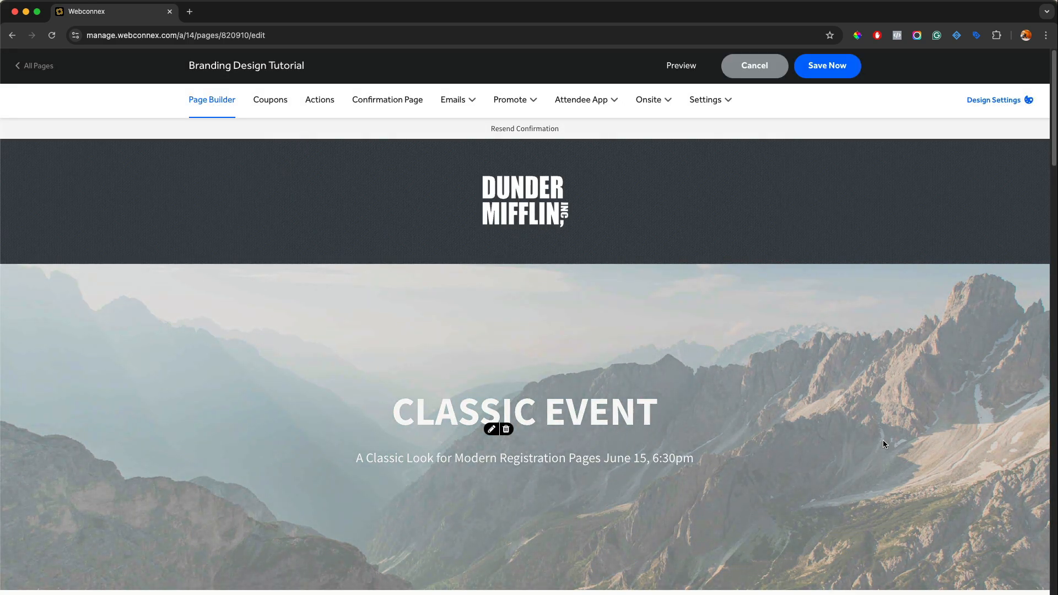
Enable a background overlay on the header image with the color rgba(2, 10, 199, 0.29), and apply the settings
scroll(851, 369, down, 1)
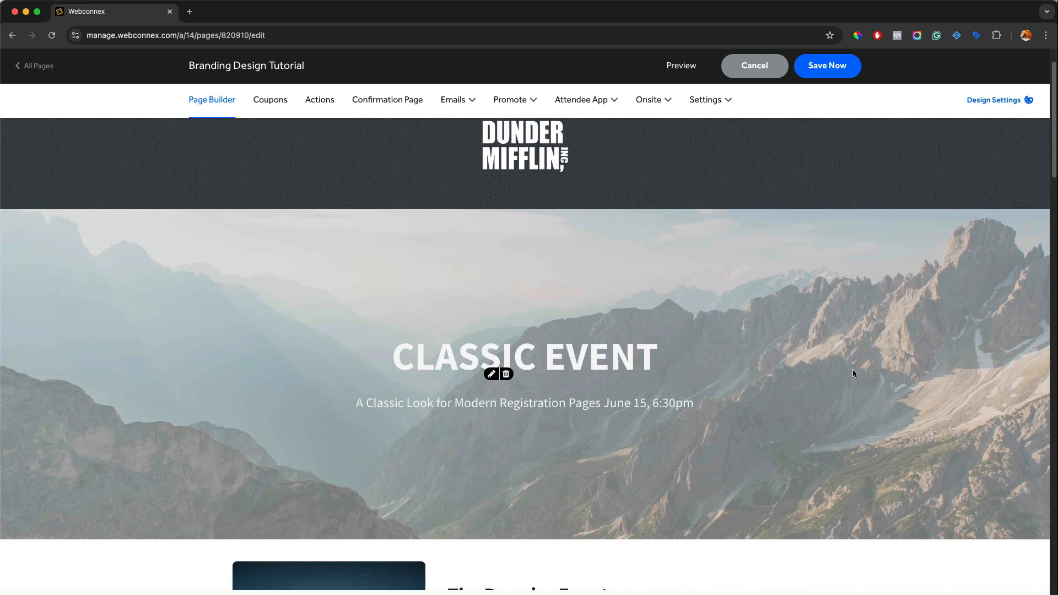
scroll(852, 369, up, 1)
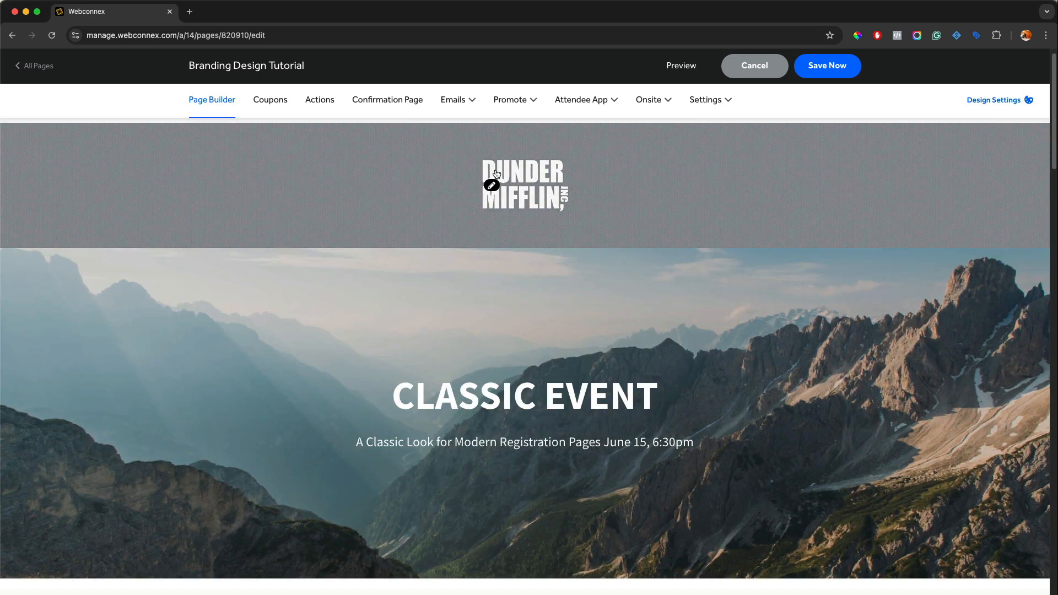
click(493, 188)
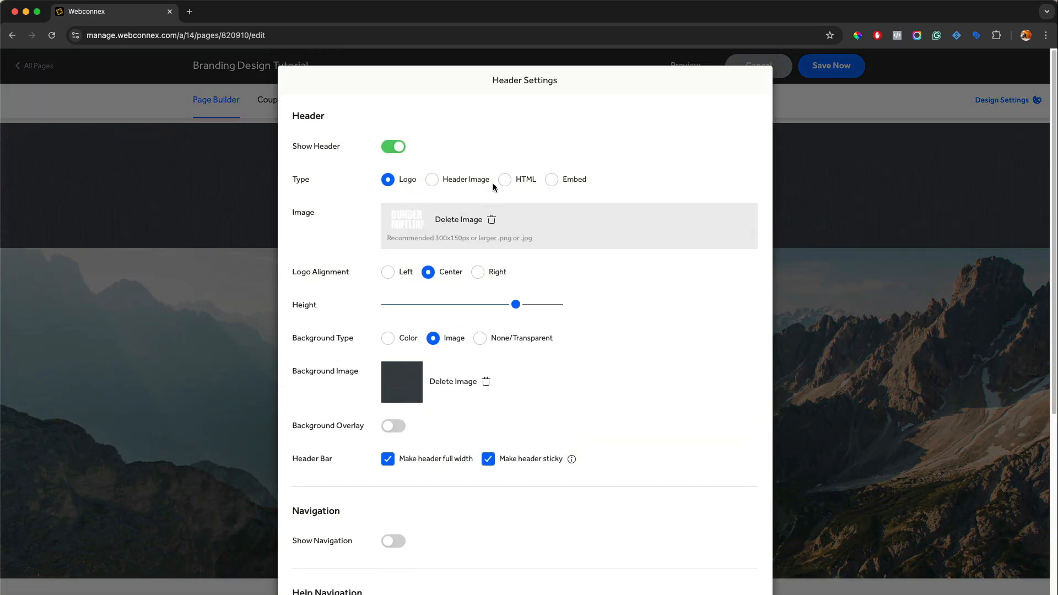
click(393, 427)
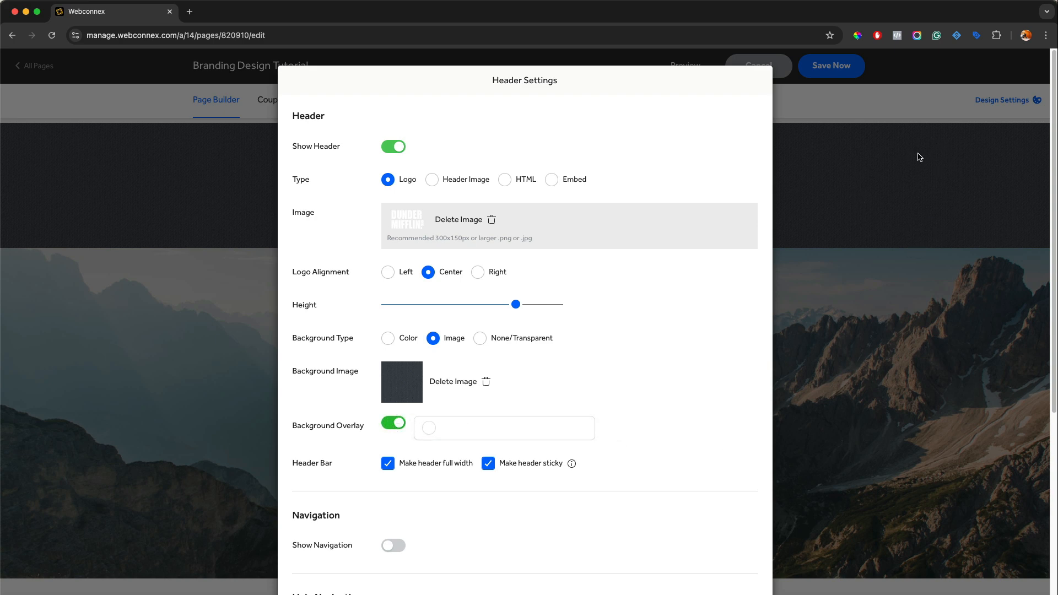
click(428, 428)
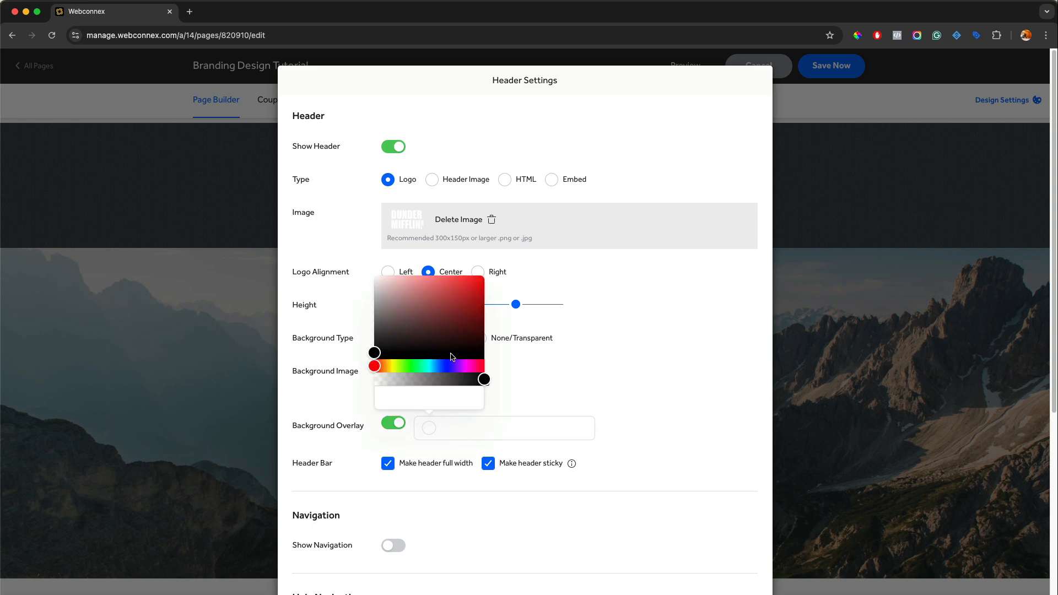
mouse_move(451, 357)
mouse_down()
mouse_move(439, 345)
mouse_move(464, 342)
mouse_move(447, 366)
mouse_up()
drag(463, 310, 483, 294)
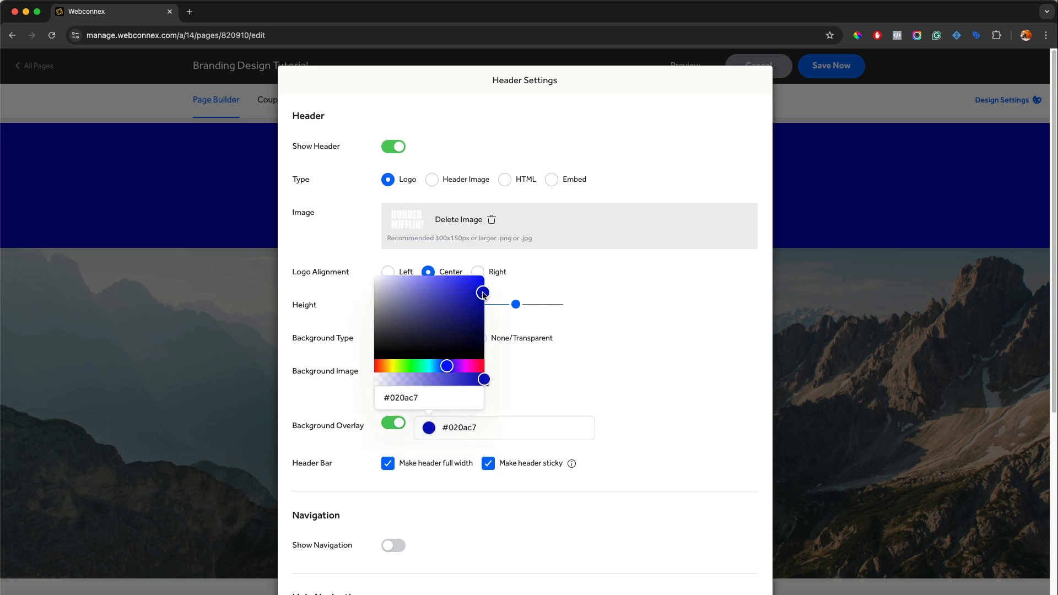
drag(484, 379, 407, 380)
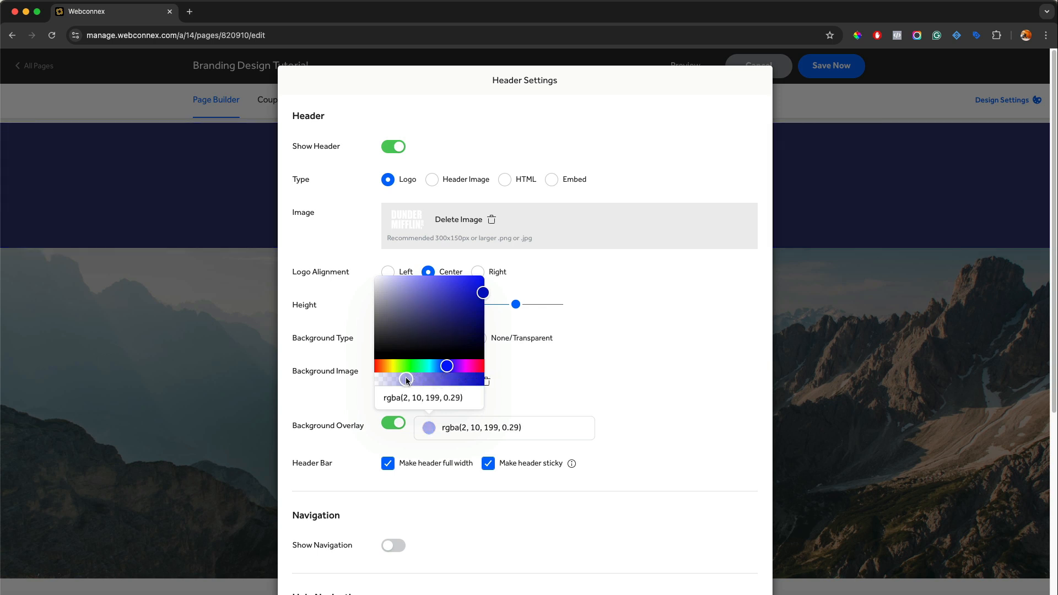
click(541, 366)
scroll(529, 386, down, 6)
click(504, 573)
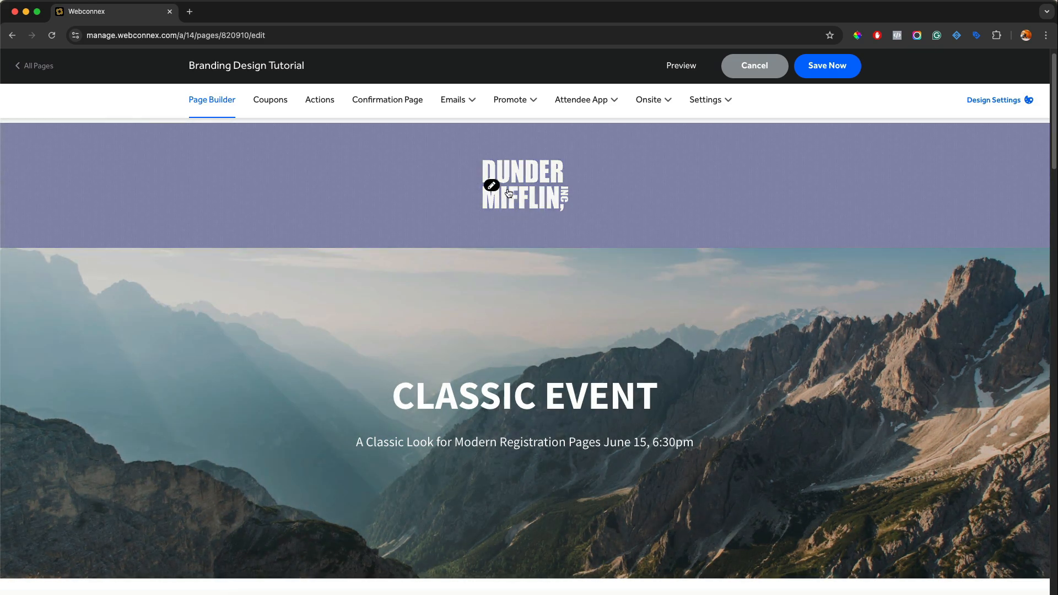
Turn off the header's background overlay and set the background type to None/Transparent
click(499, 190)
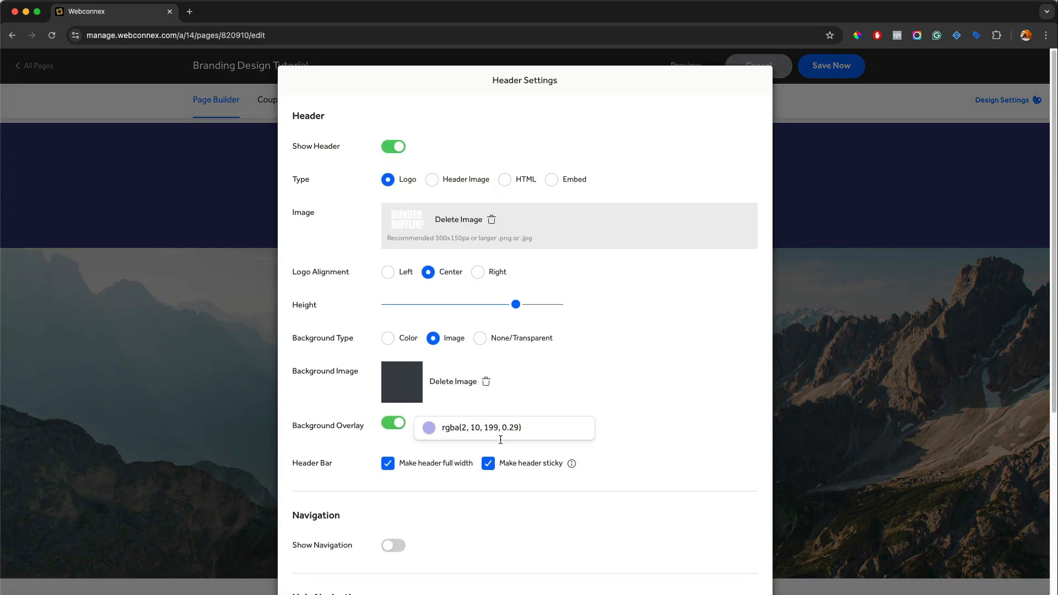
click(395, 423)
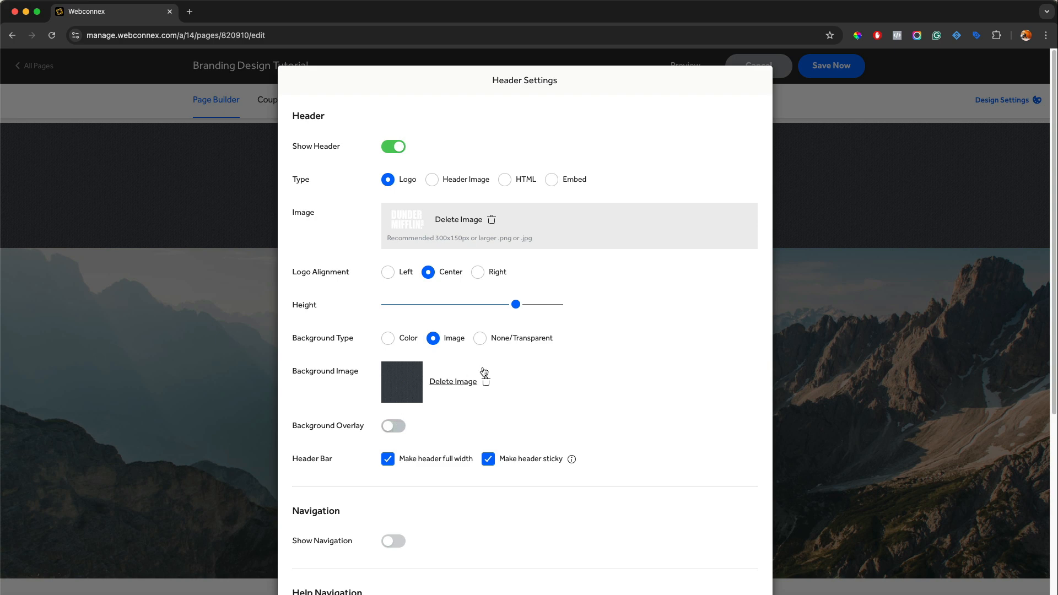
click(506, 340)
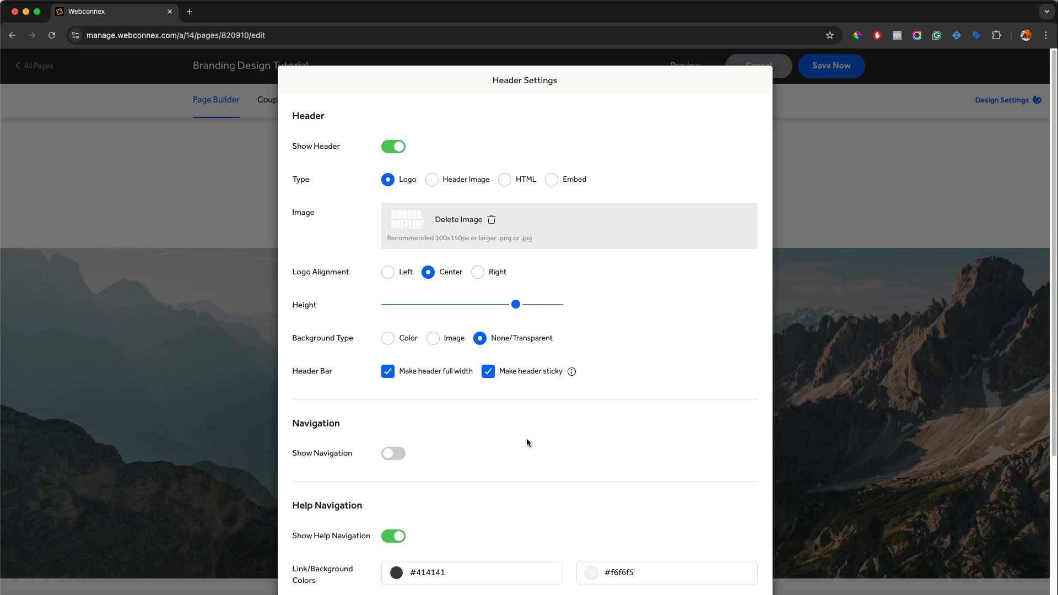
Turn off the sticky header, delete the logo image, and switch the header type to Header Image without full width
click(488, 373)
click(458, 219)
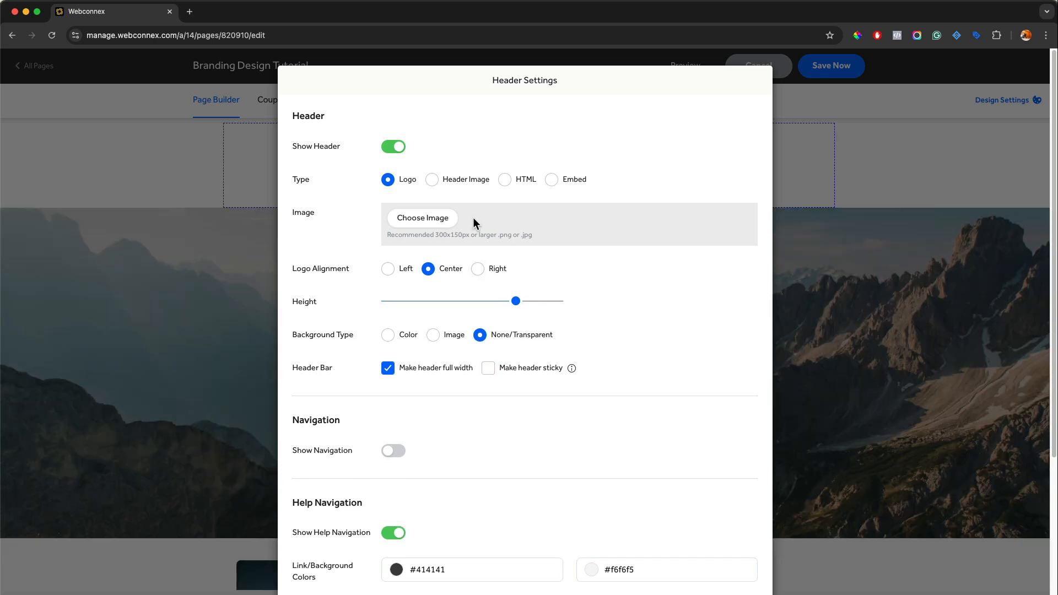
click(456, 180)
click(388, 307)
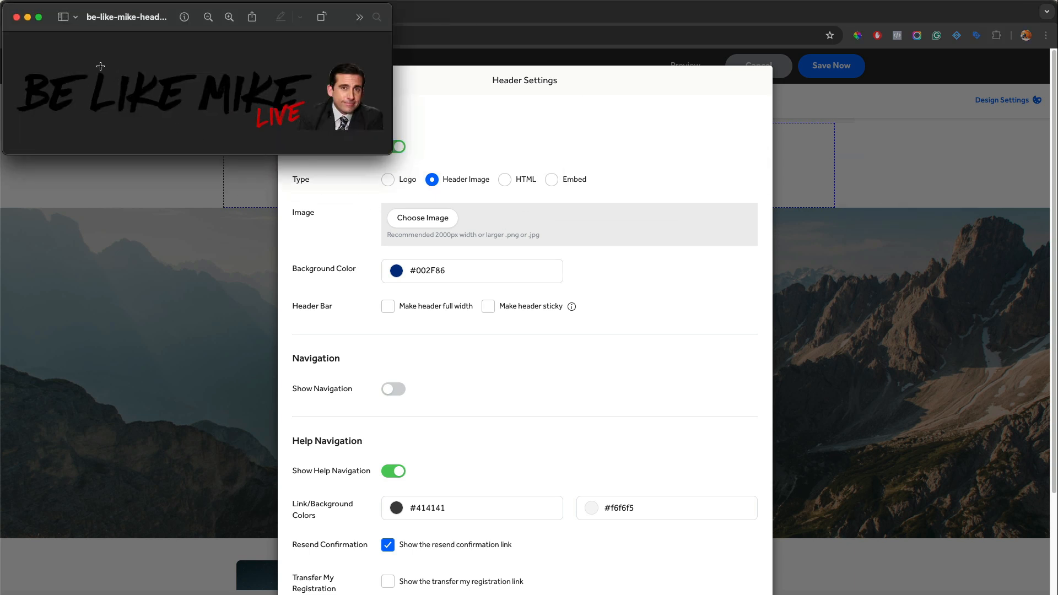
Upload the Be Like Mike Live image as the header image and apply the header settings
click(16, 17)
click(427, 218)
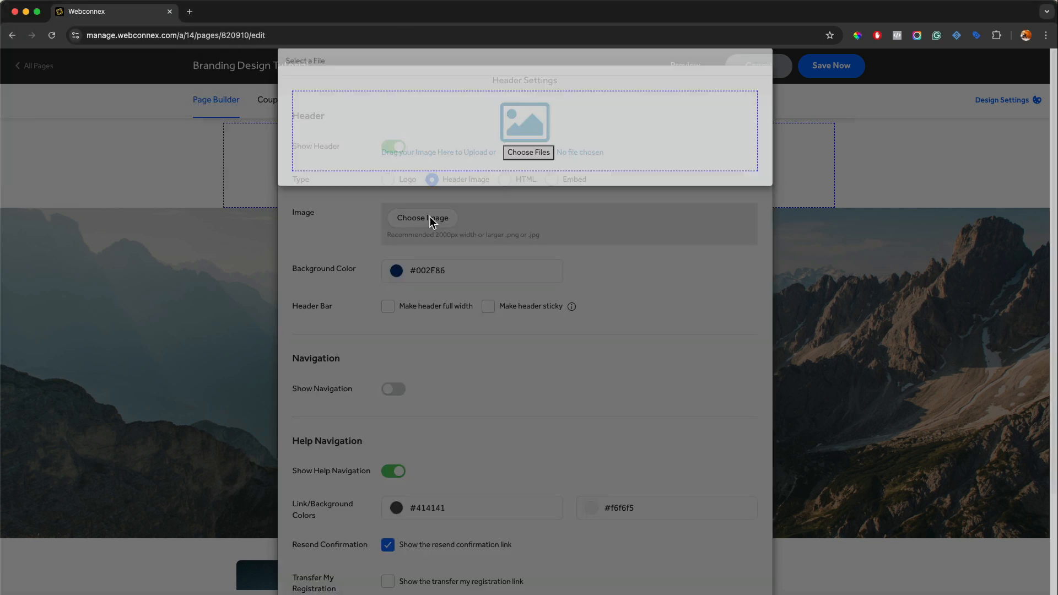
drag(1057, 159, 636, 152)
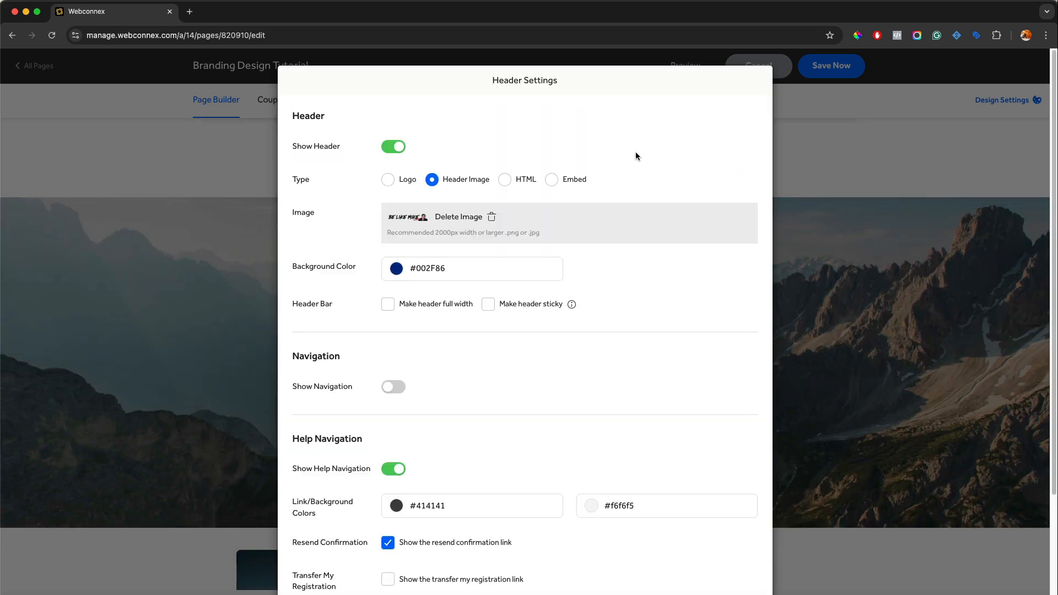
scroll(576, 238, down, 3)
click(505, 574)
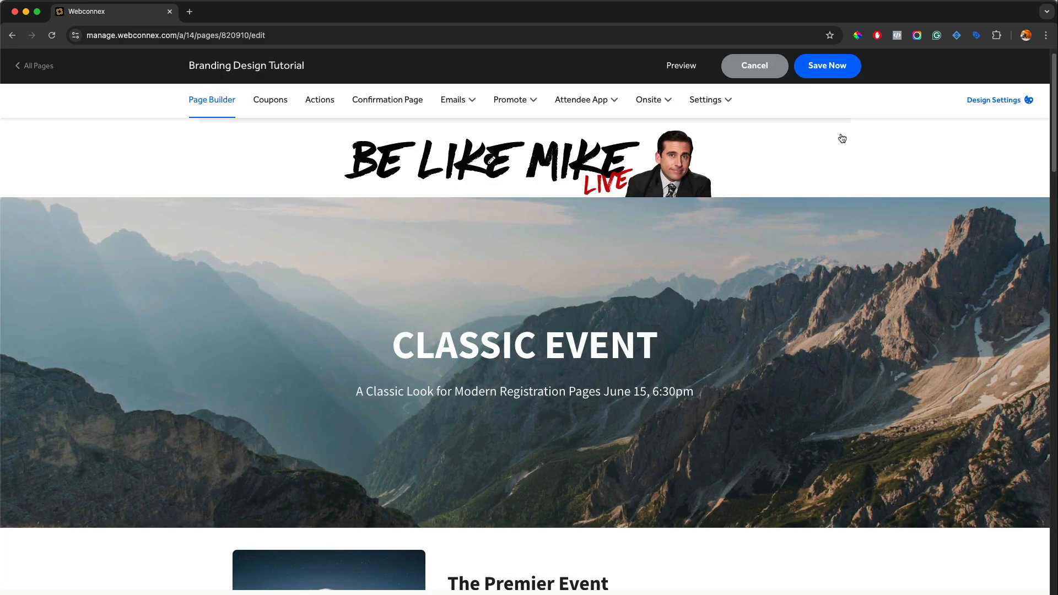
Save the page and review its header in the preview, then close the preview
click(827, 65)
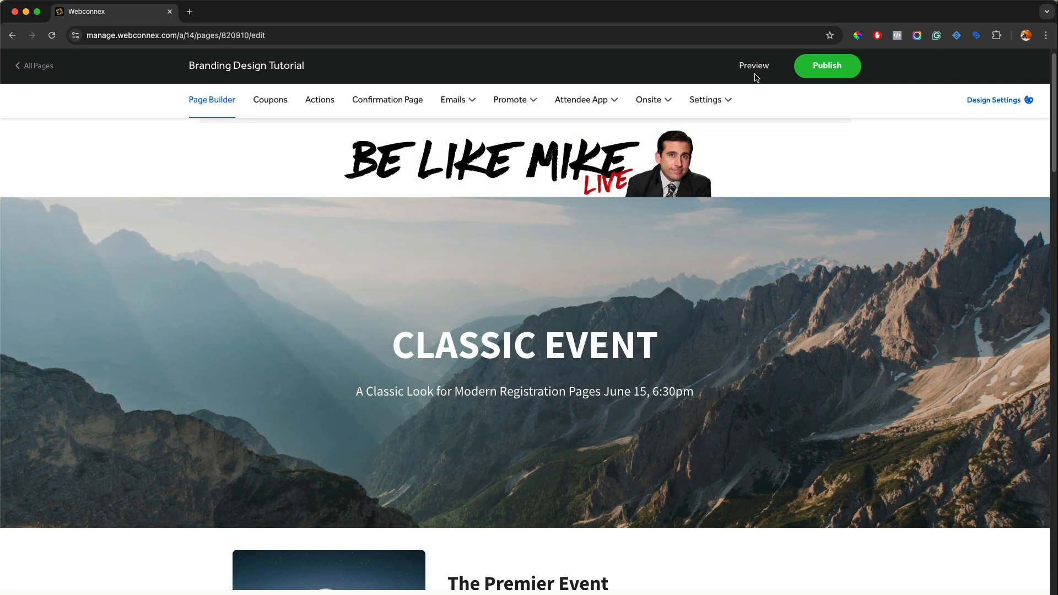
click(750, 68)
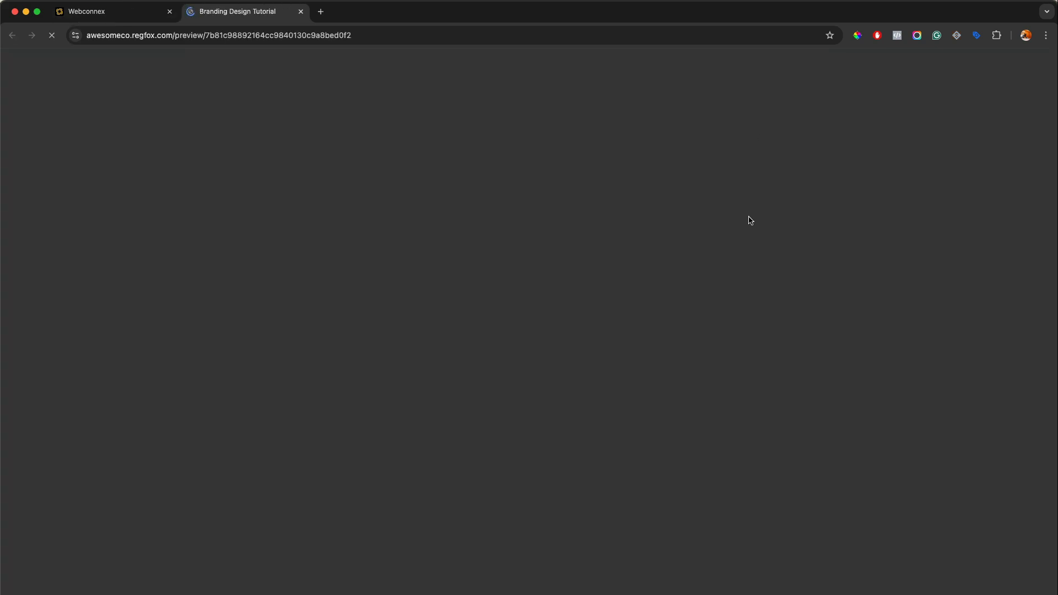
scroll(747, 234, down, 4)
scroll(748, 235, up, 4)
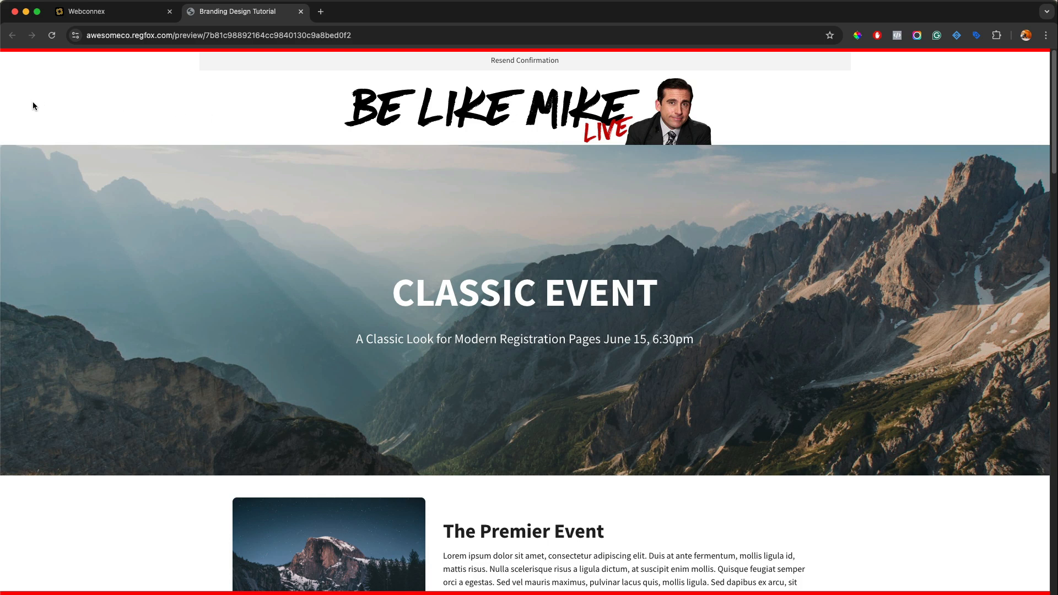
click(299, 13)
Replace the header image with the wide Be Like Mike banner showing the Dunder Mifflin sponsor, date and Scranton location
click(491, 172)
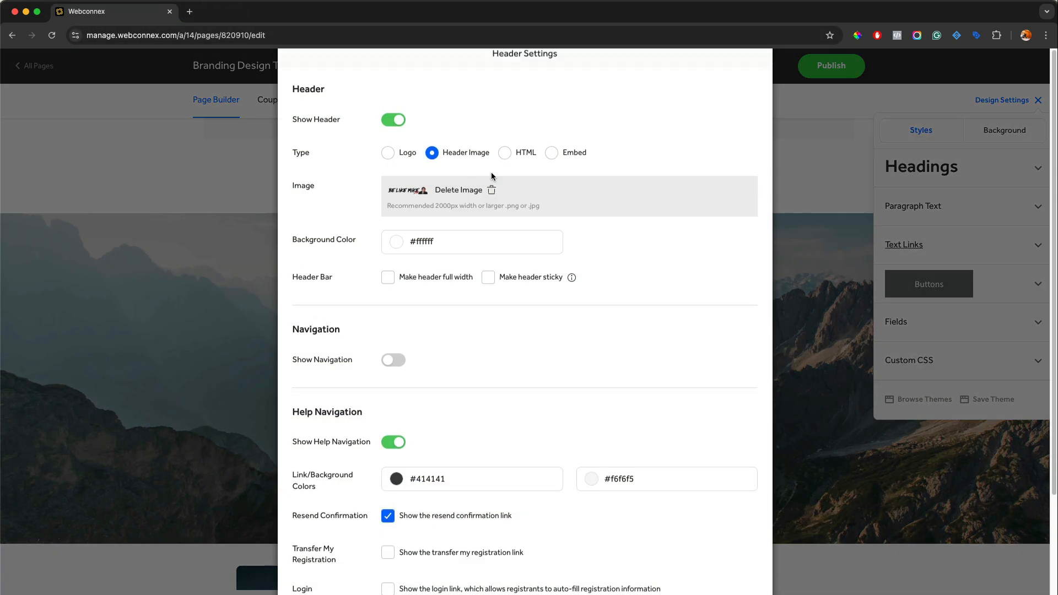
click(462, 217)
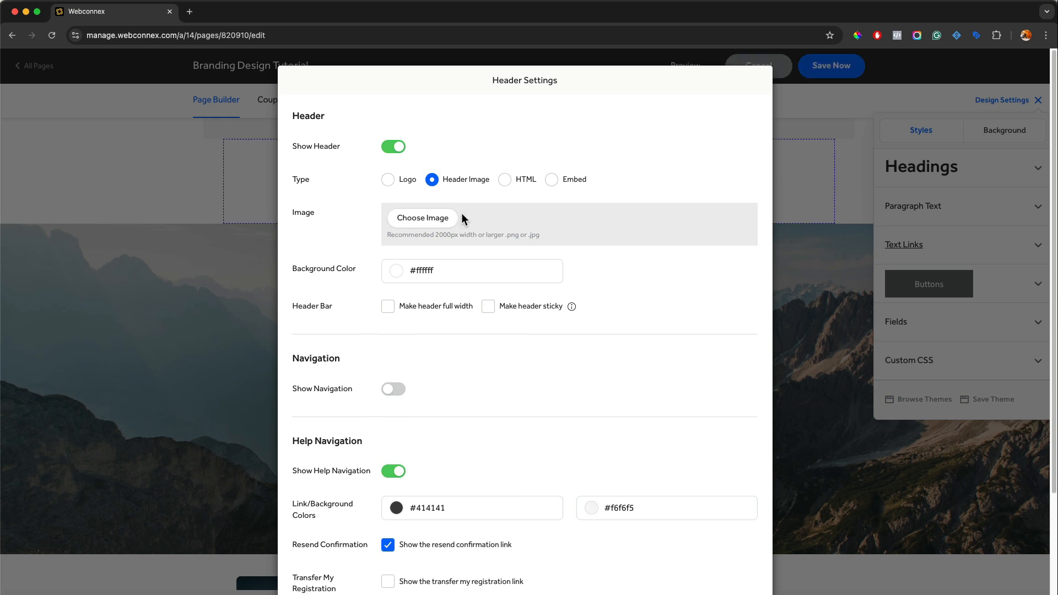
click(423, 218)
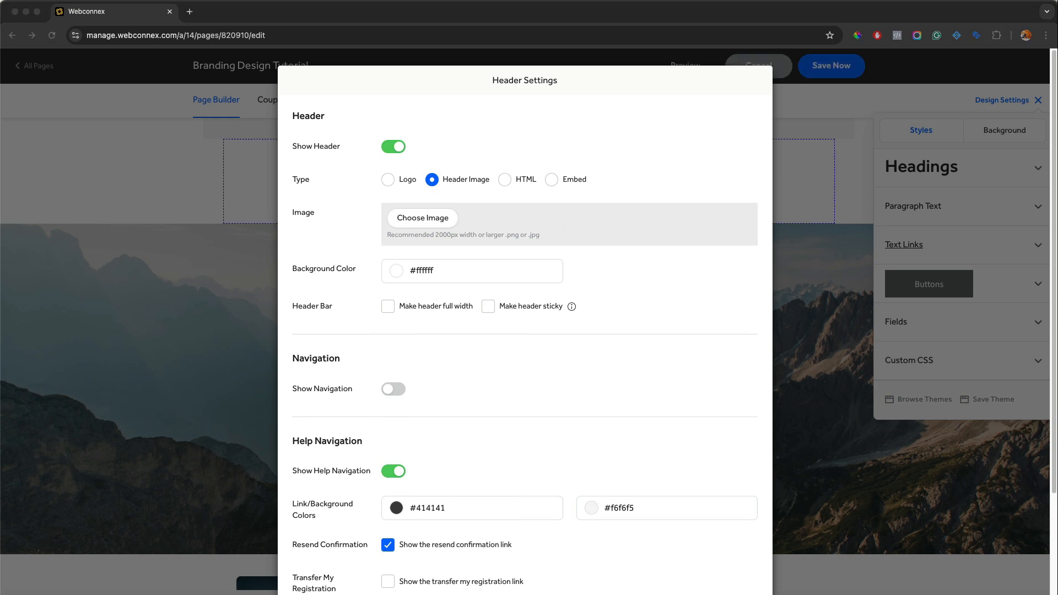
click(404, 220)
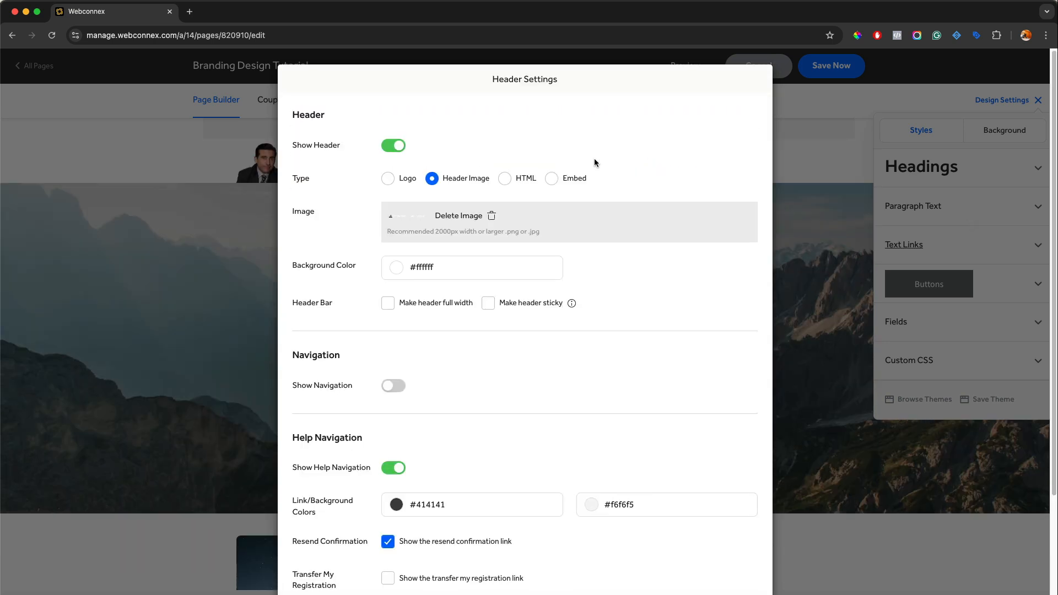
Make the header full width, apply the settings, and close the design settings
click(388, 302)
scroll(397, 309, down, 3)
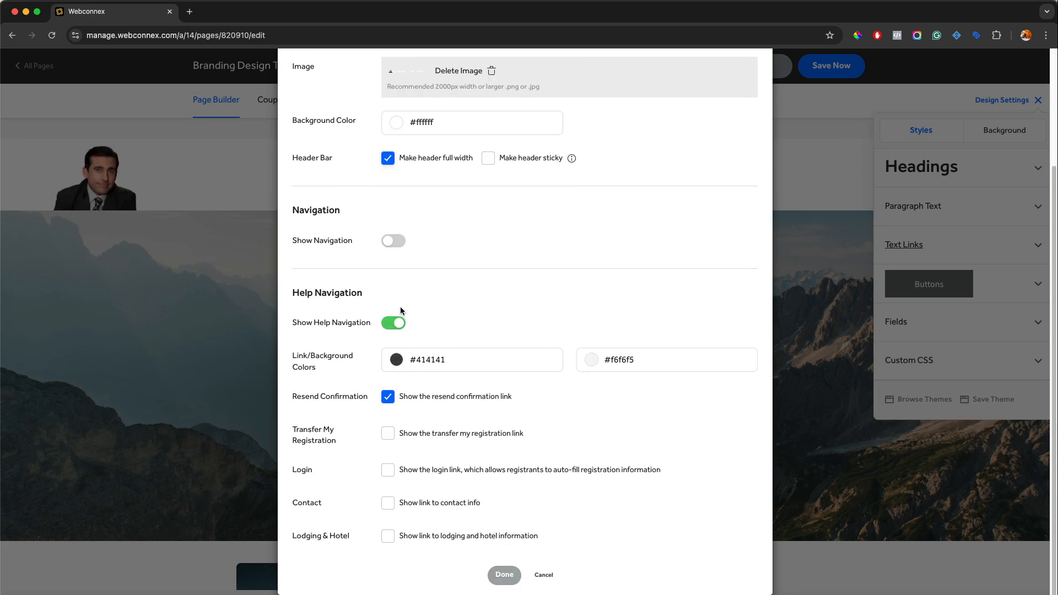
click(504, 578)
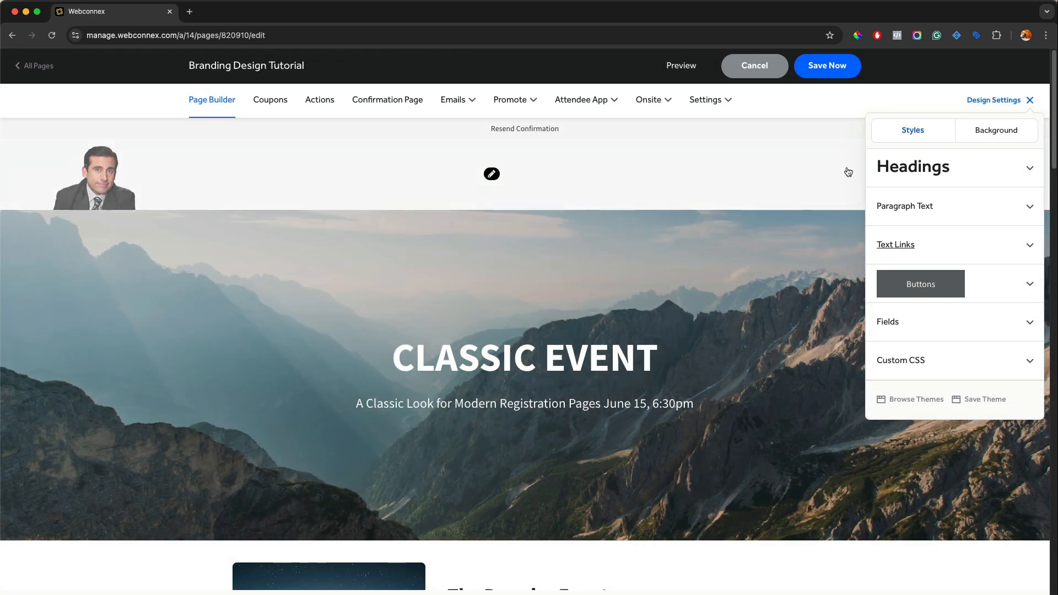
click(1011, 100)
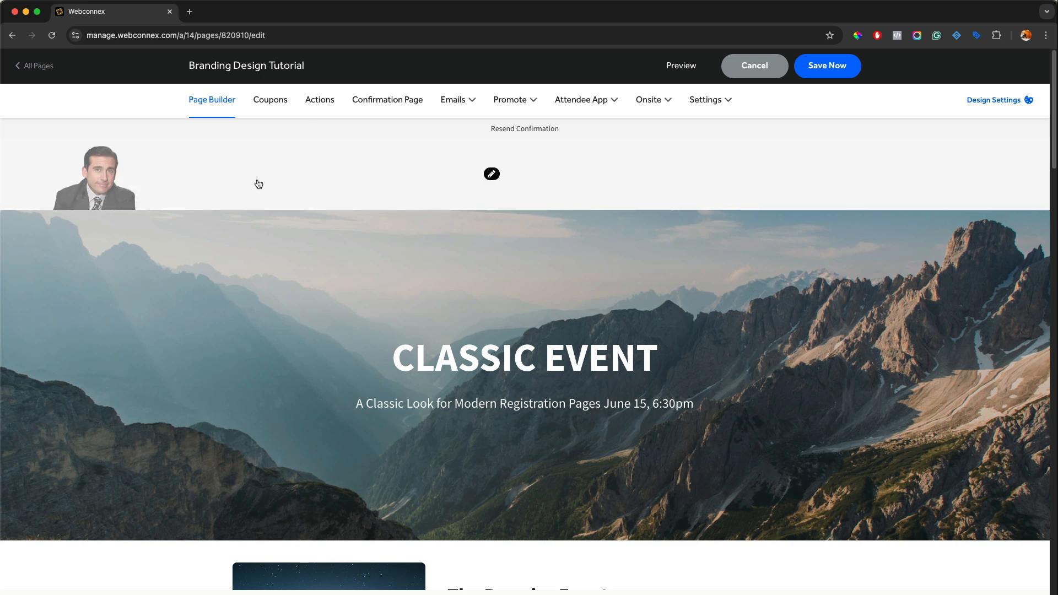
Set the header image's background color to #000000 and apply the header settings
click(492, 174)
click(396, 269)
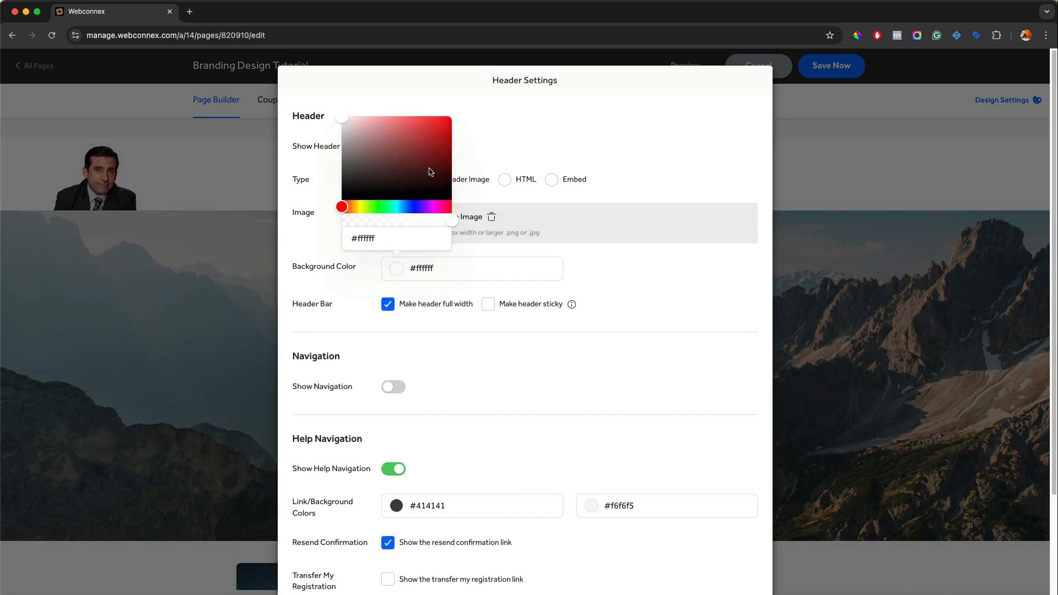
drag(427, 171, 489, 192)
click(489, 193)
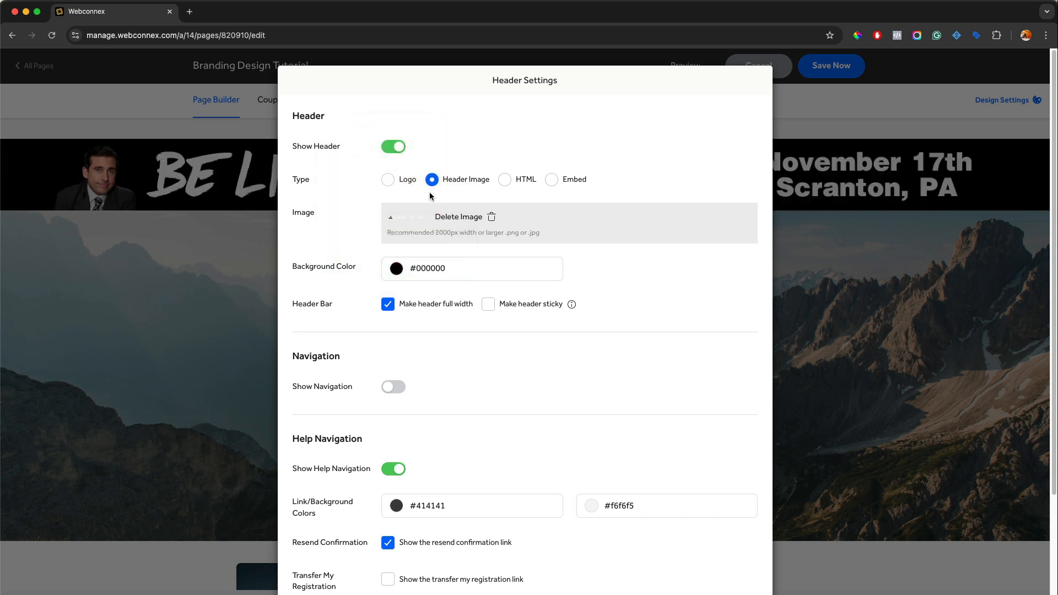
click(399, 269)
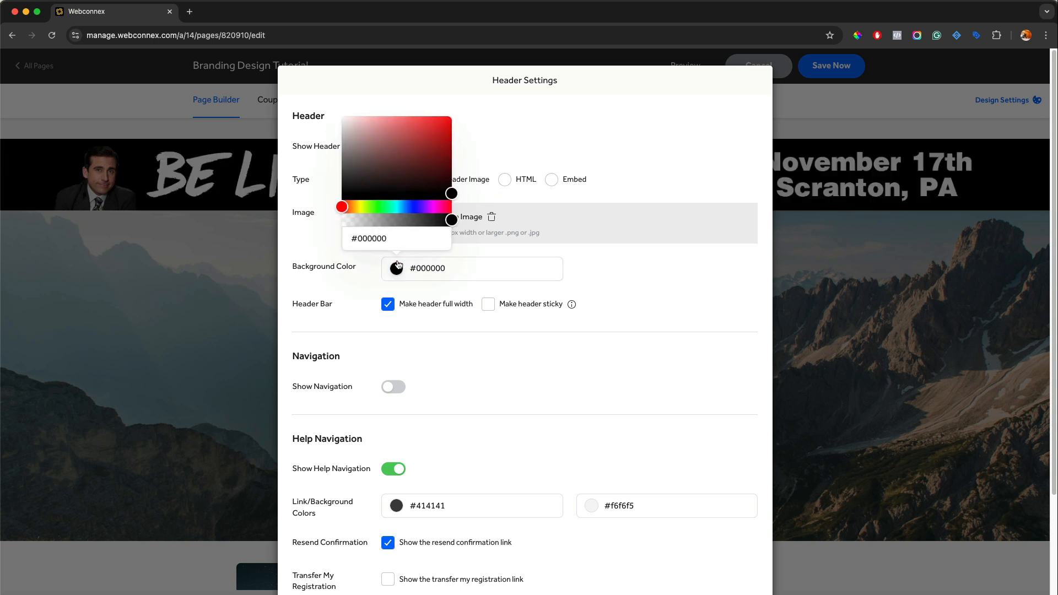
drag(412, 190, 461, 205)
click(652, 270)
scroll(652, 270, down, 5)
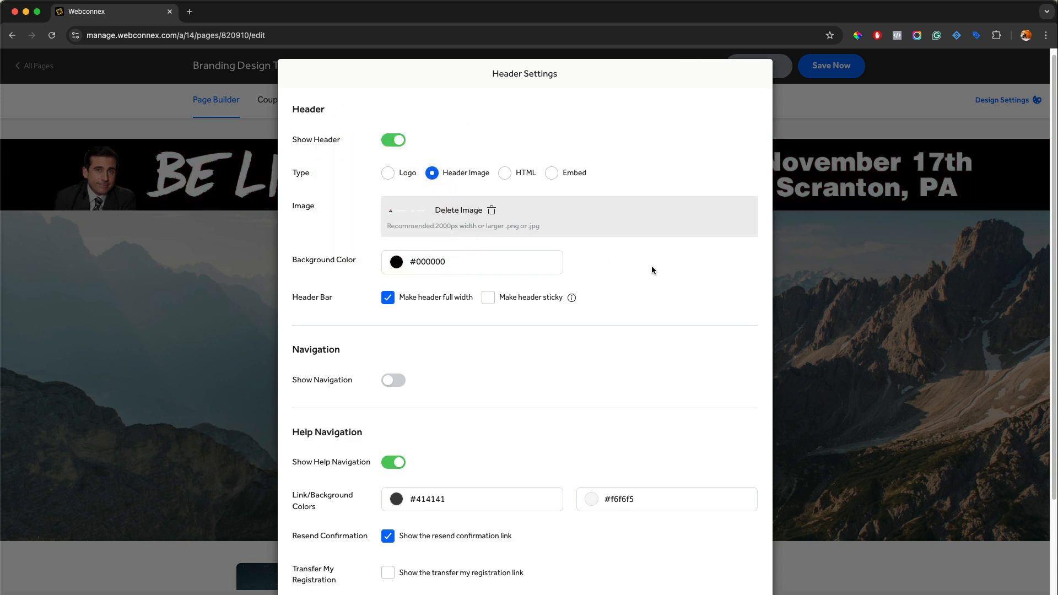
click(502, 575)
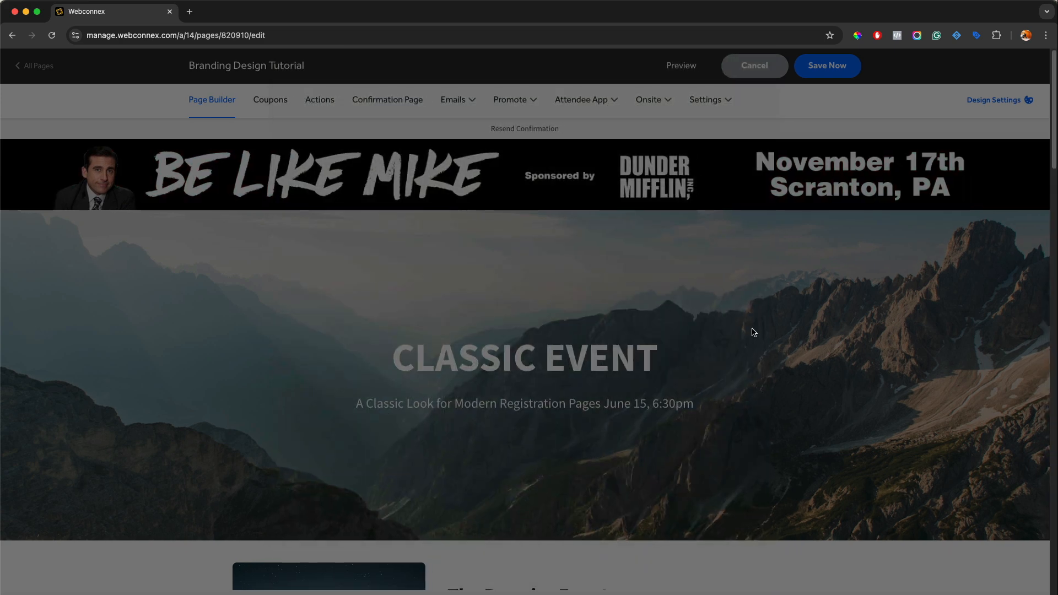
Save the page and inspect the full-width banner header in the preview, then close the preview
click(826, 76)
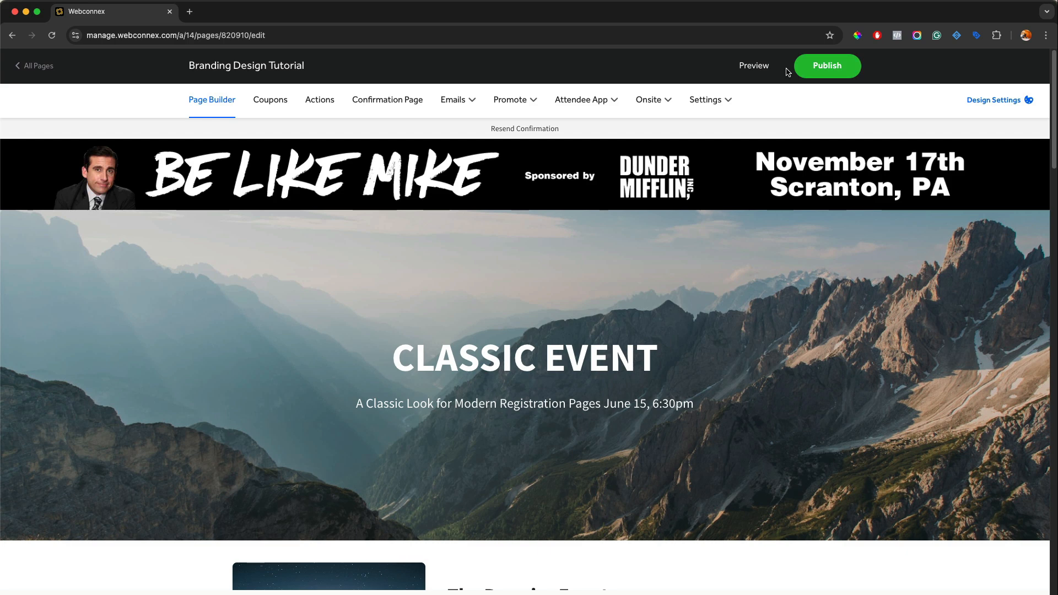
click(760, 69)
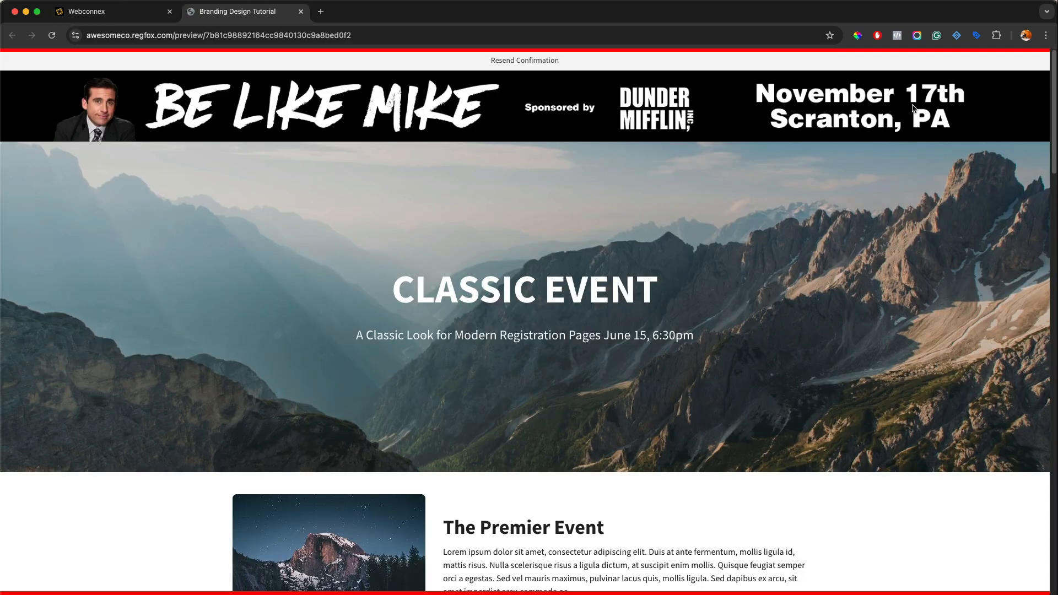
scroll(912, 107, down, 3)
scroll(912, 108, up, 3)
click(300, 11)
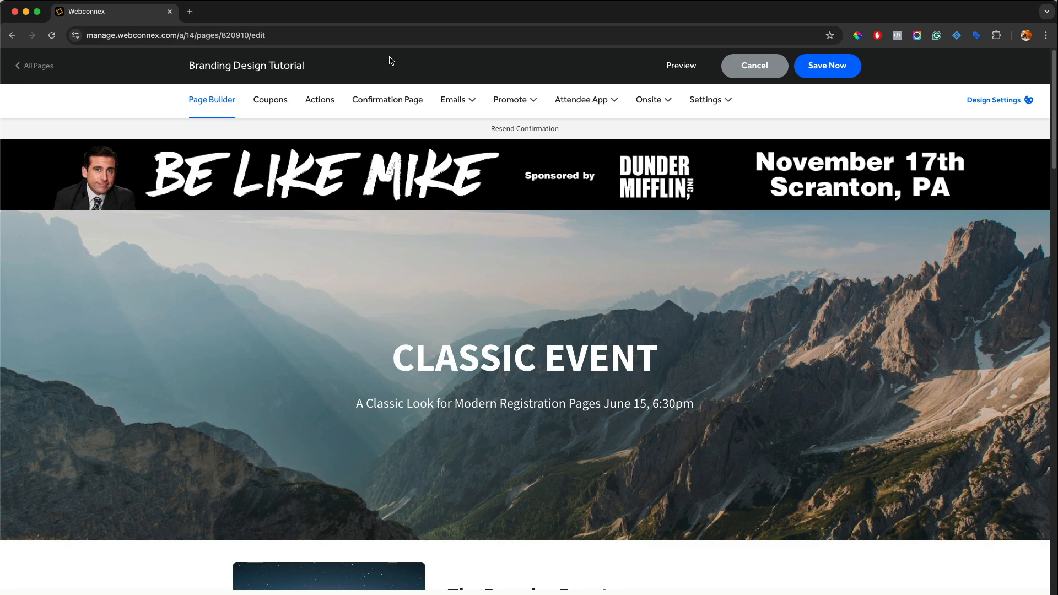
scroll(249, 328, down, 3)
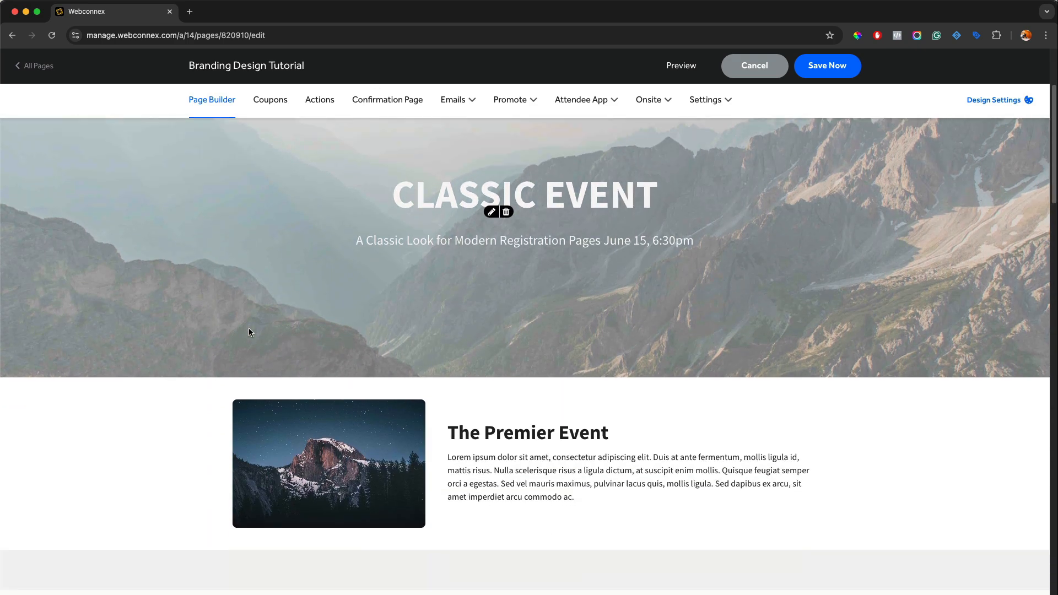
scroll(249, 332, up, 3)
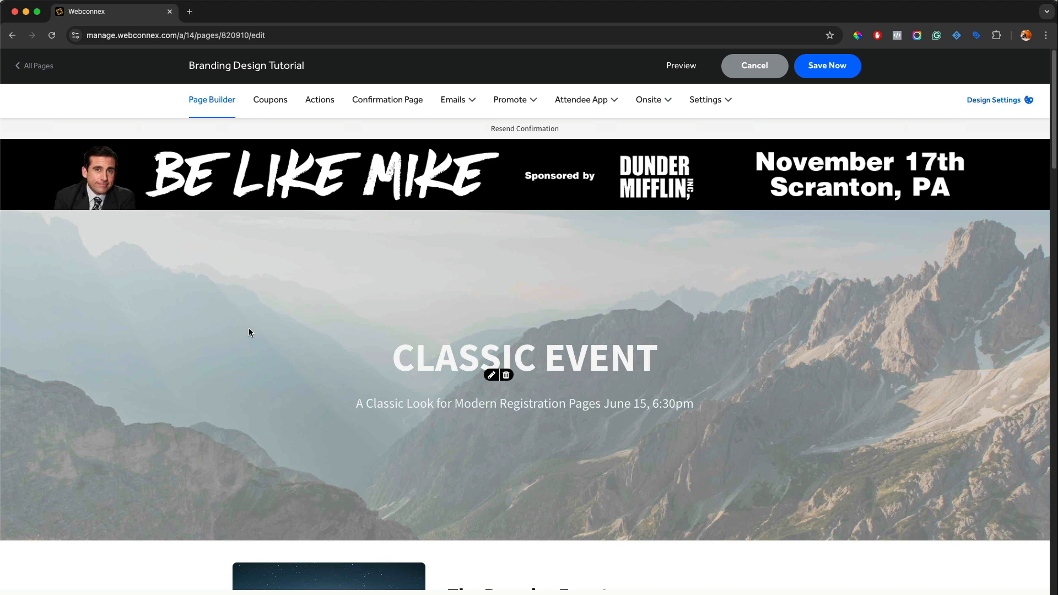